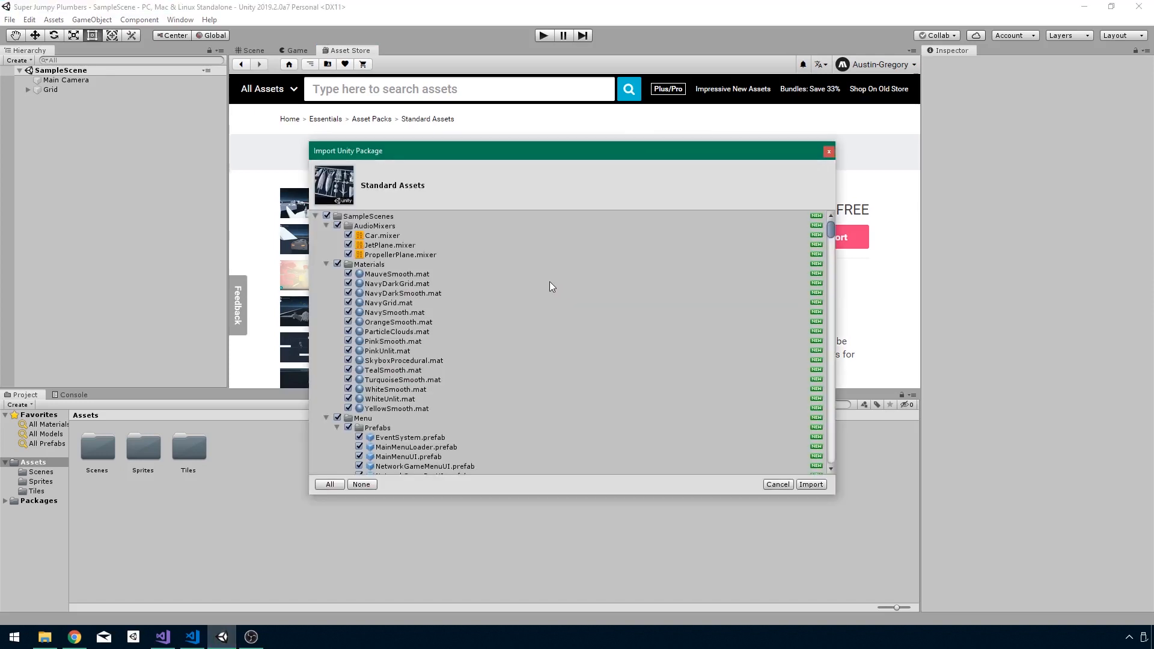
Exclude the SampleScenes folder from the package import and collapse both top-level folders in the list
left_click(319, 218)
left_click(316, 217)
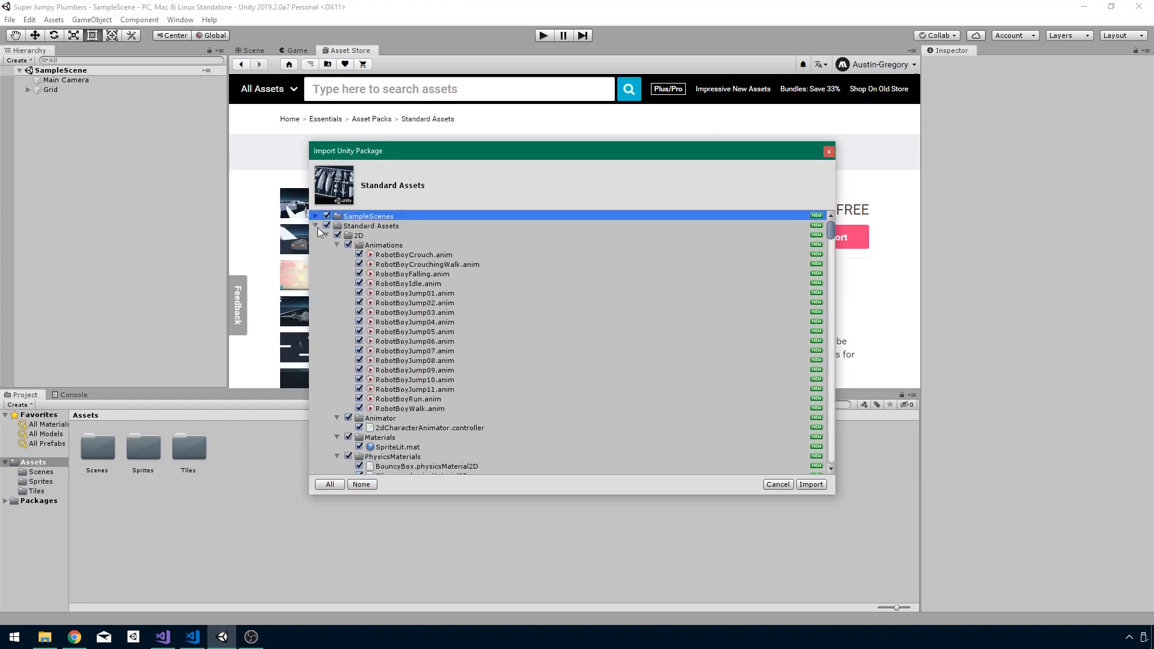
left_click(315, 226)
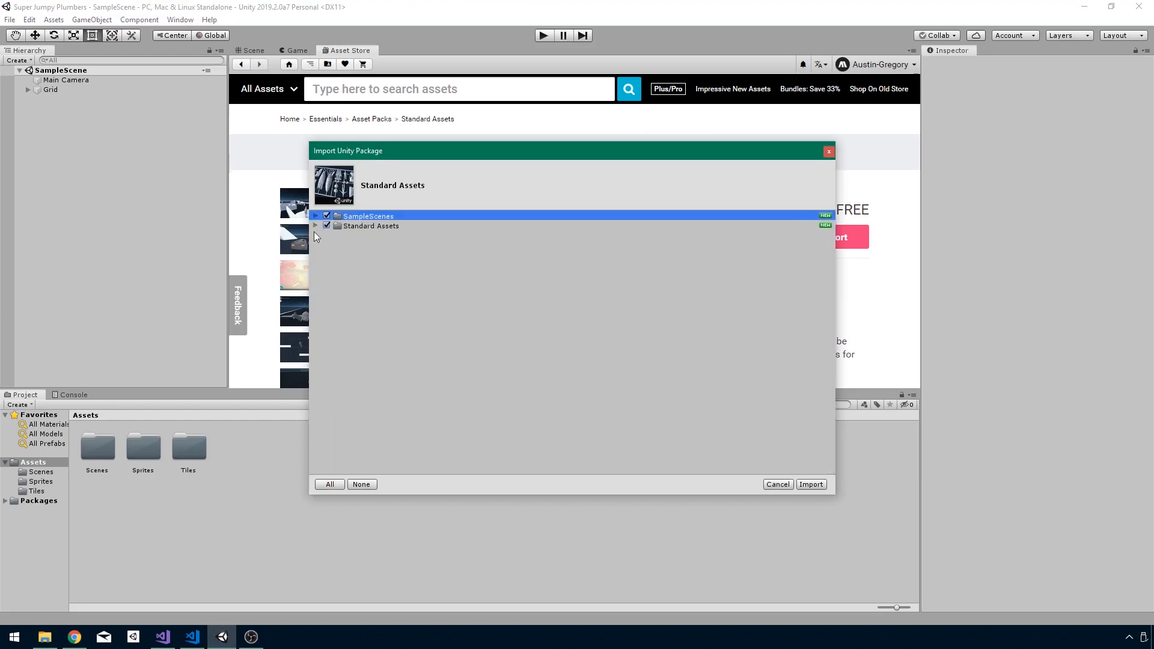
left_click(326, 216)
Expand Standard Assets in the import list and collapse its subfolders from 2D through Environment
left_click(316, 226)
left_click(338, 245)
left_click(327, 235)
left_click(326, 245)
left_click(326, 254)
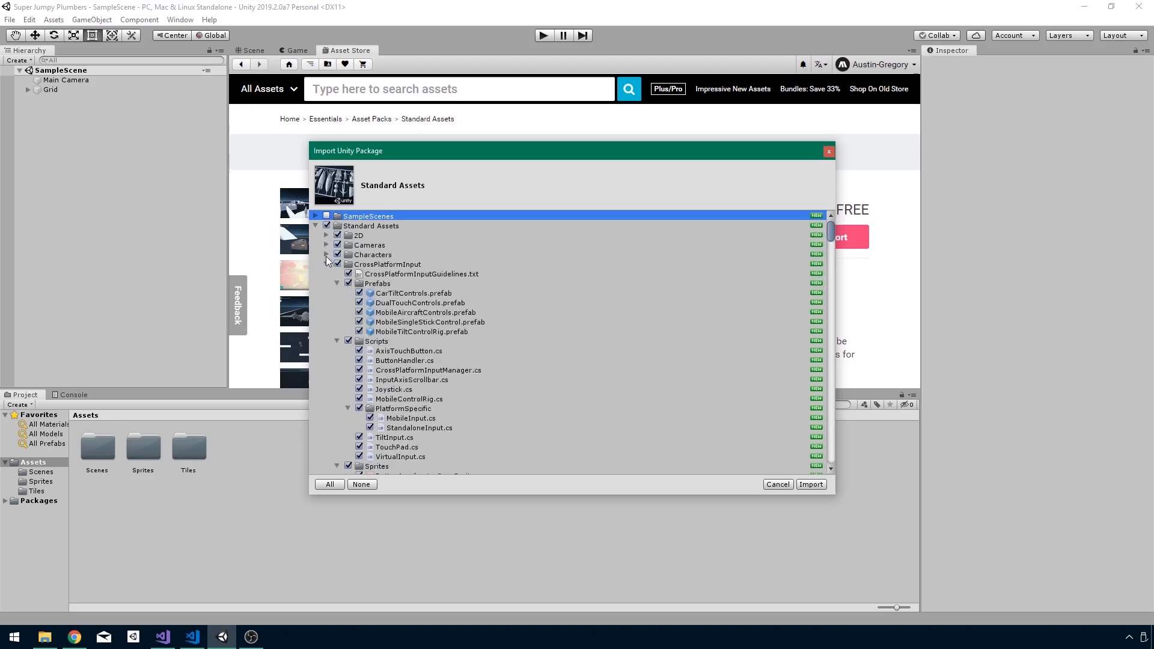
left_click(326, 264)
left_click(327, 273)
left_click(326, 283)
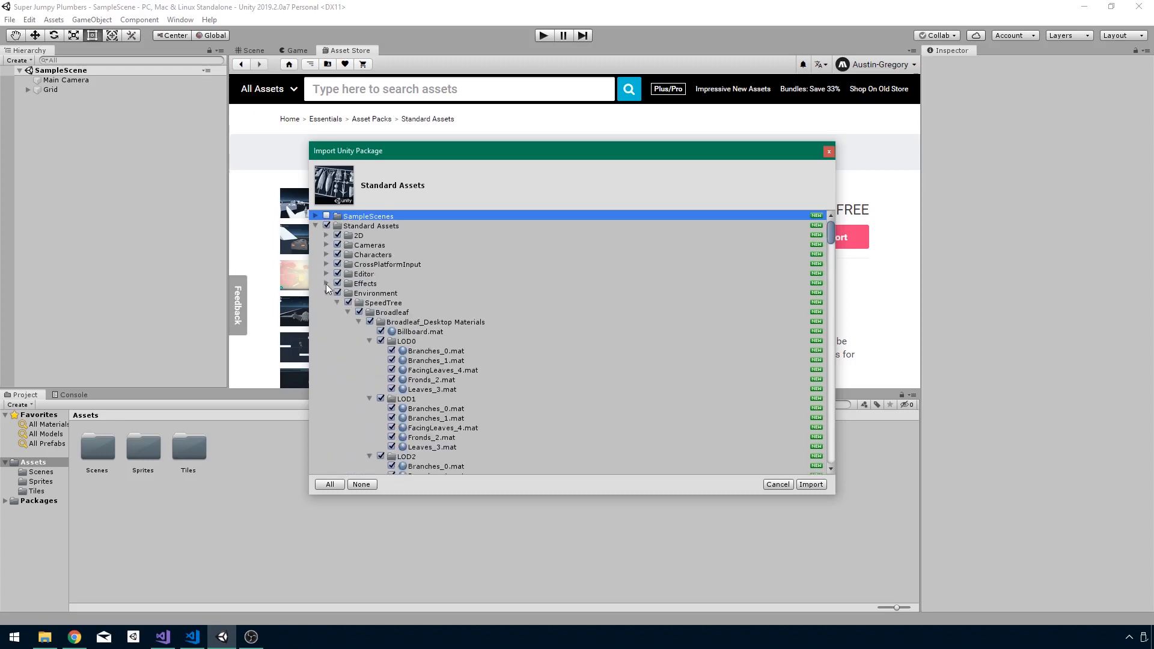
left_click(326, 293)
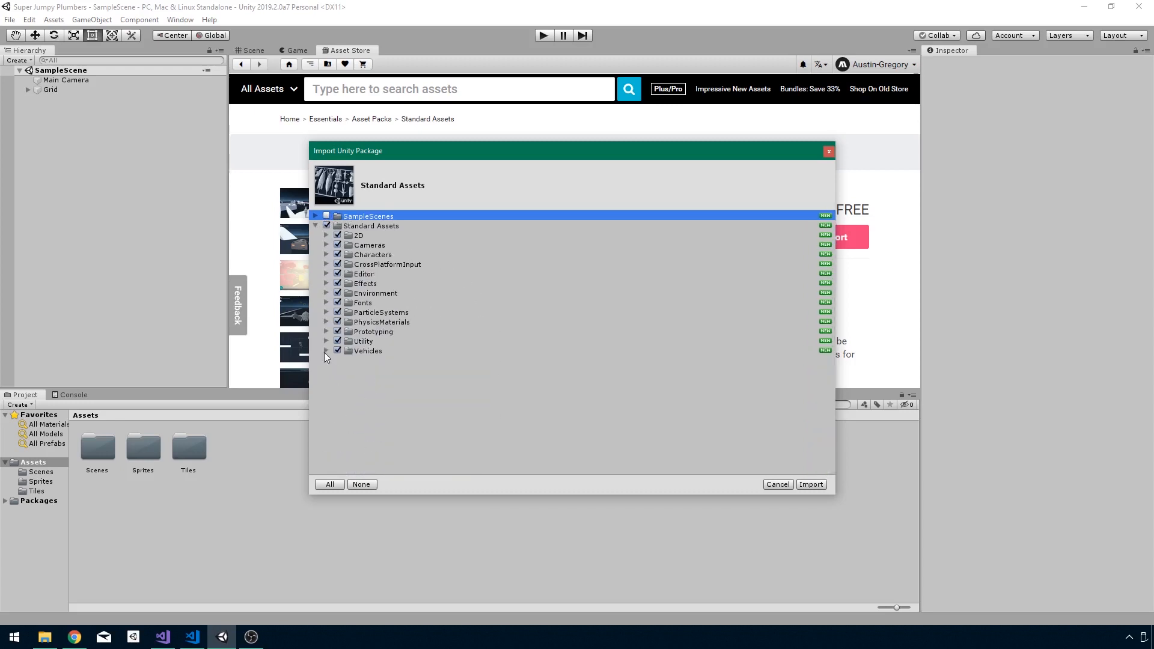
Exclude Cameras, Effects, Environment, Fonts, ParticleSystems, PhysicsMaterials, Prototyping, Utility and Vehicles from the import
left_click(338, 245)
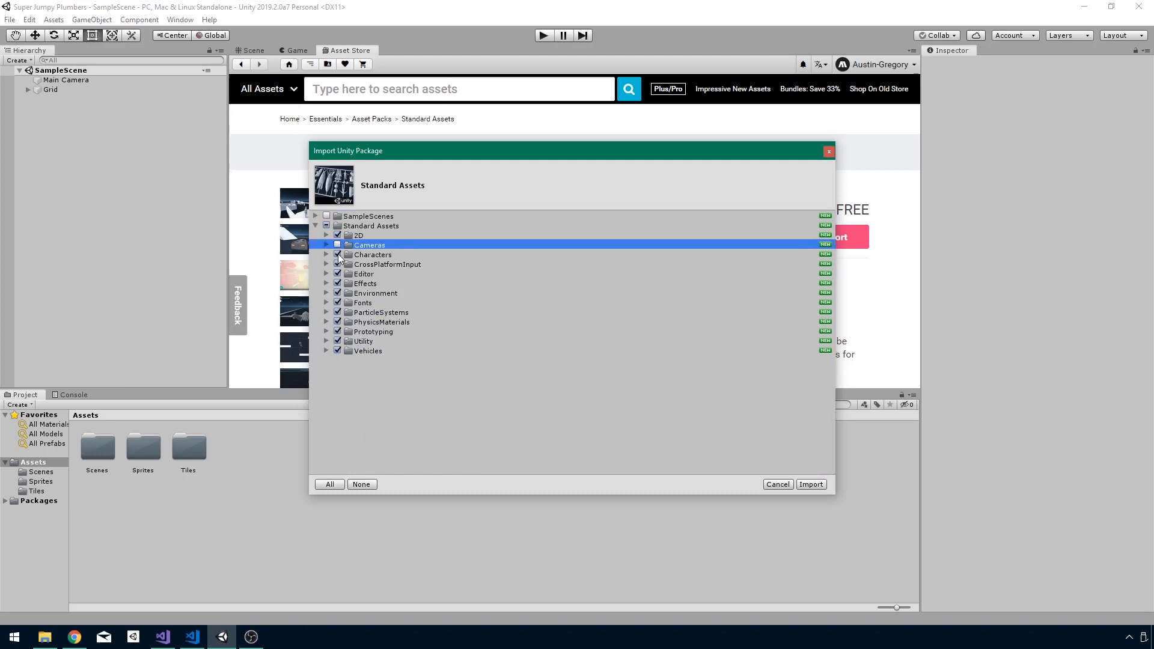
left_click(338, 284)
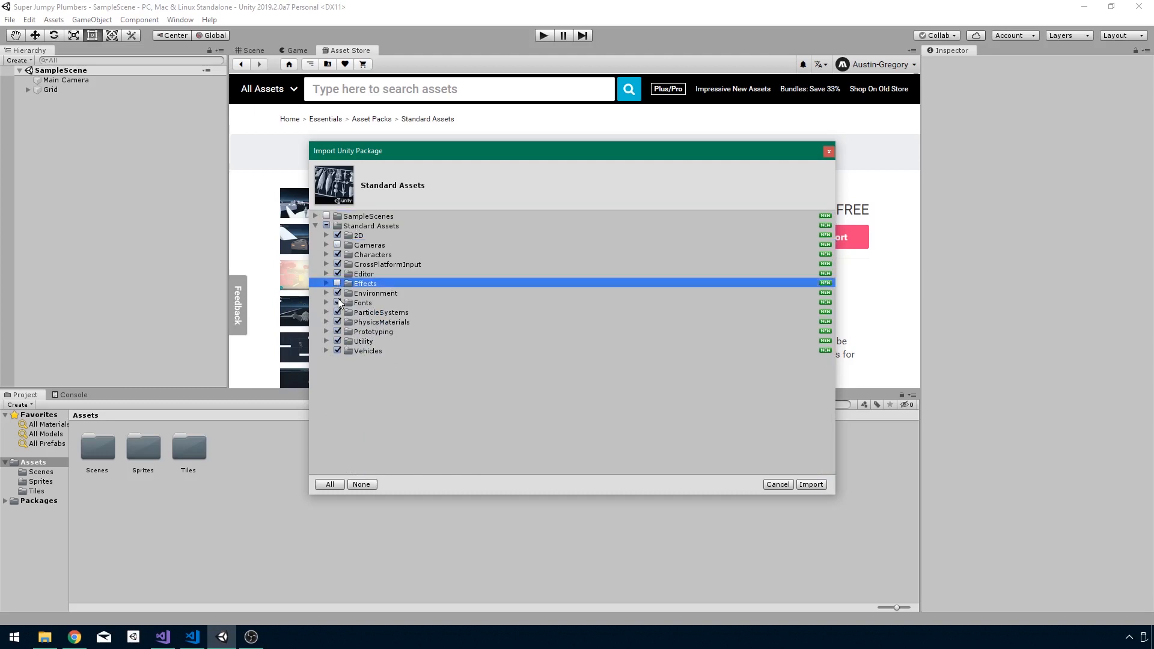
left_click(338, 294)
left_click(335, 304)
left_click(338, 313)
left_click(338, 323)
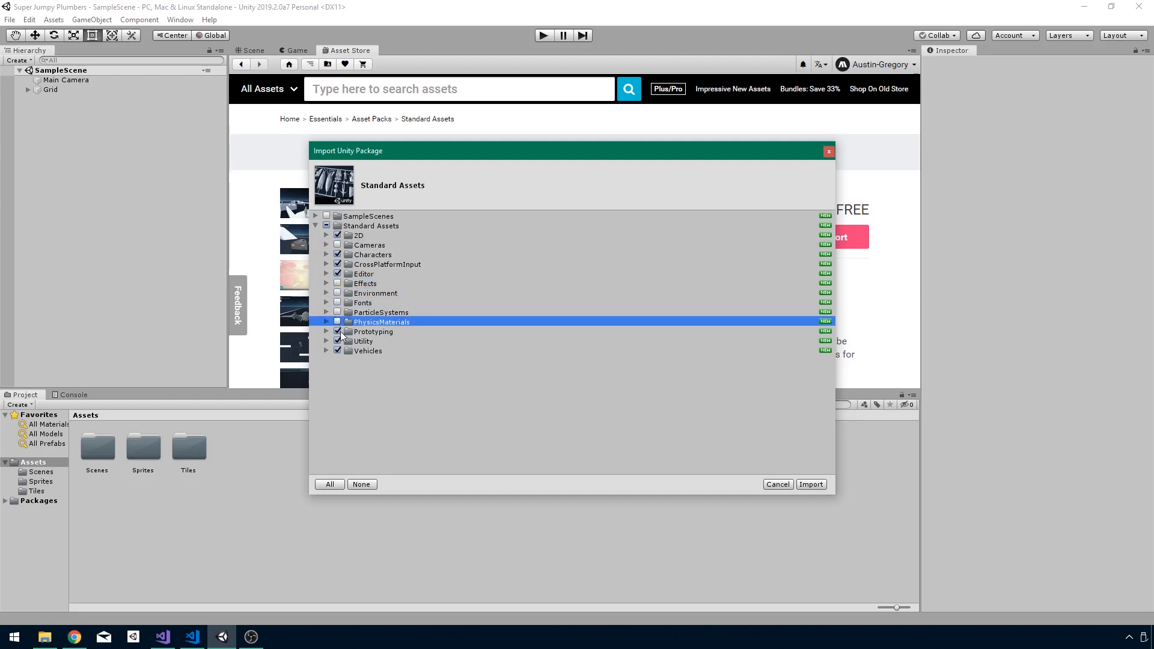
left_click(337, 333)
left_click(337, 341)
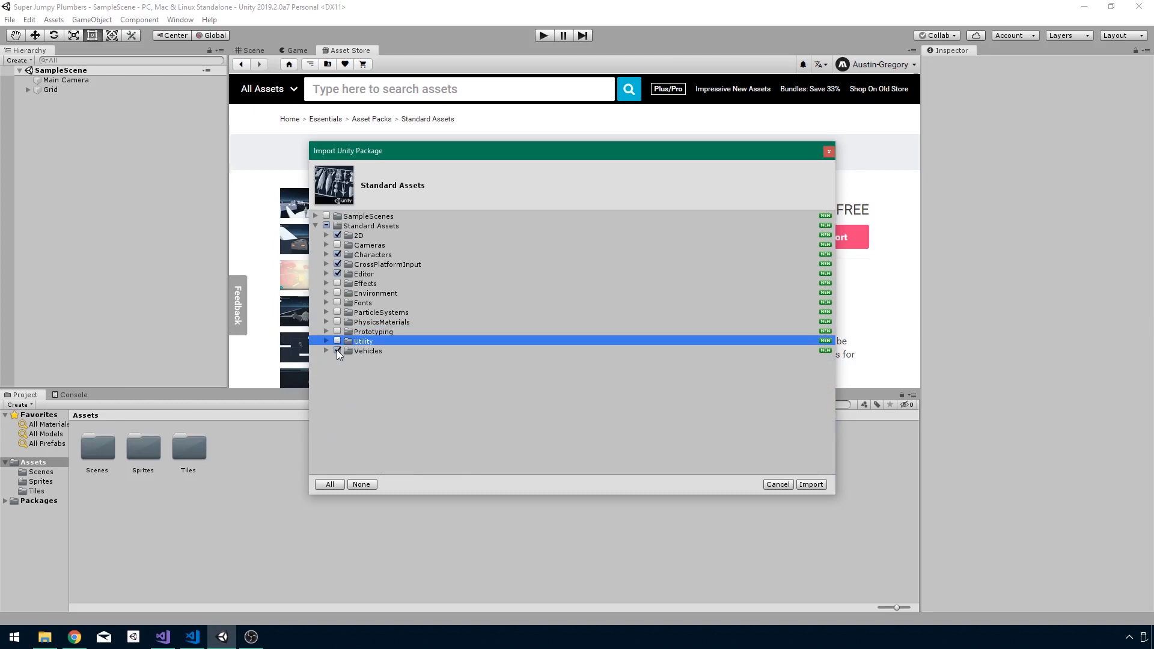
left_click(338, 351)
Exclude the Characters folder too and import the remaining 2D, CrossPlatformInput and Editor folders
left_click(327, 341)
left_click(327, 341)
left_click(351, 255)
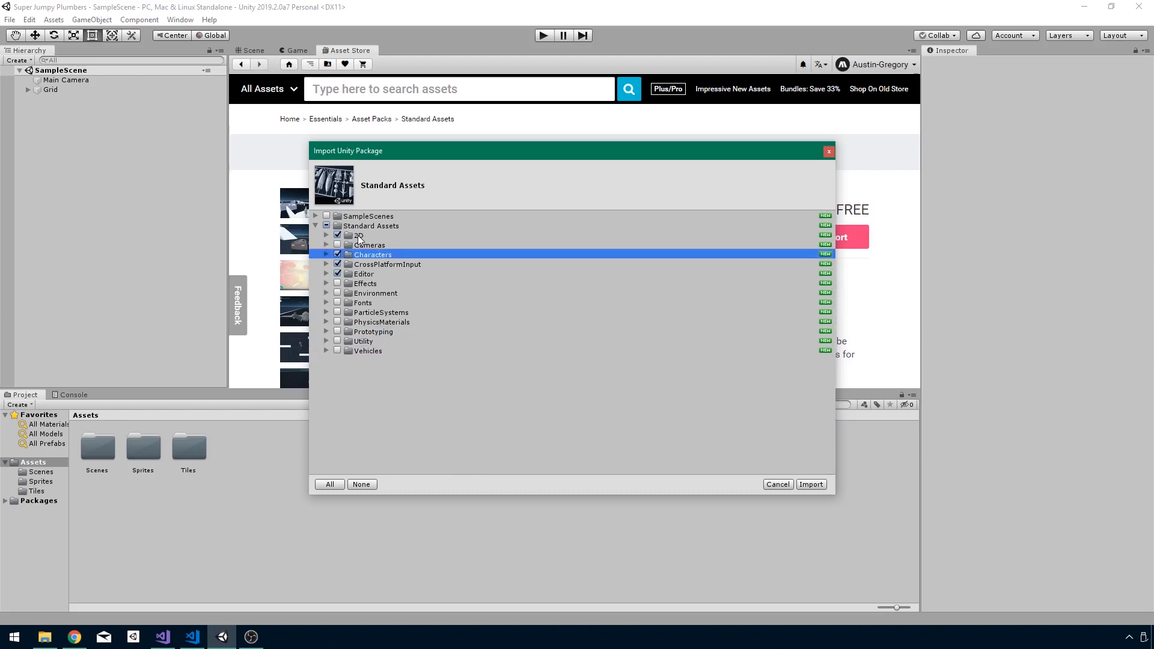
left_click(359, 236)
left_click(339, 257)
left_click(327, 235)
left_click(342, 257)
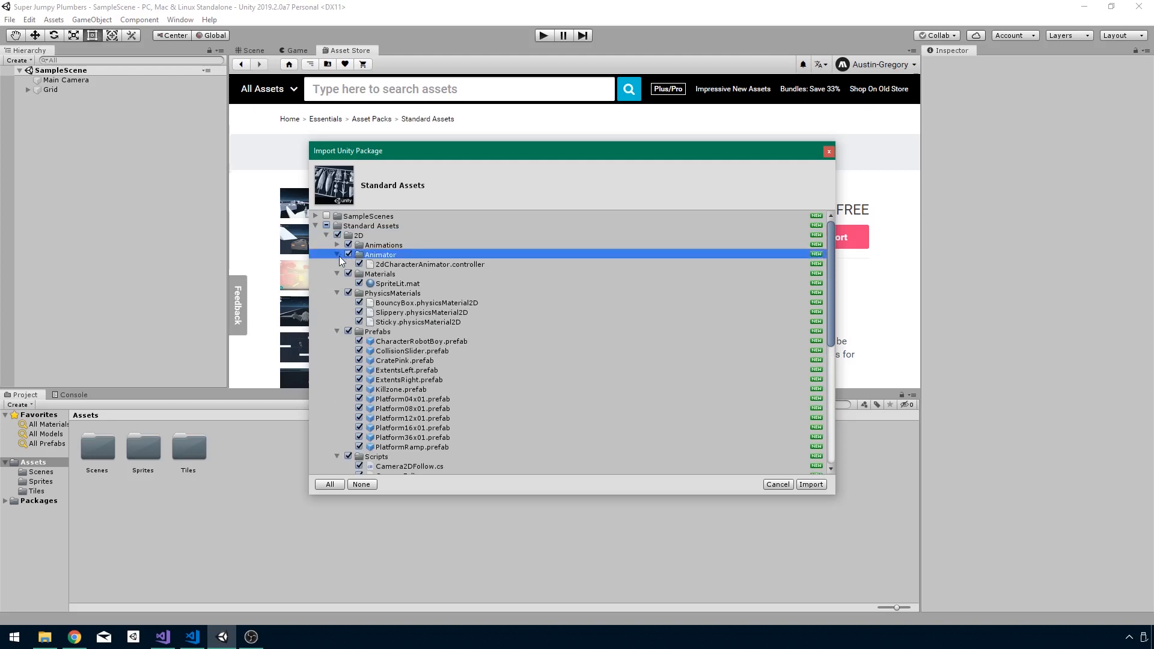
left_click(326, 236)
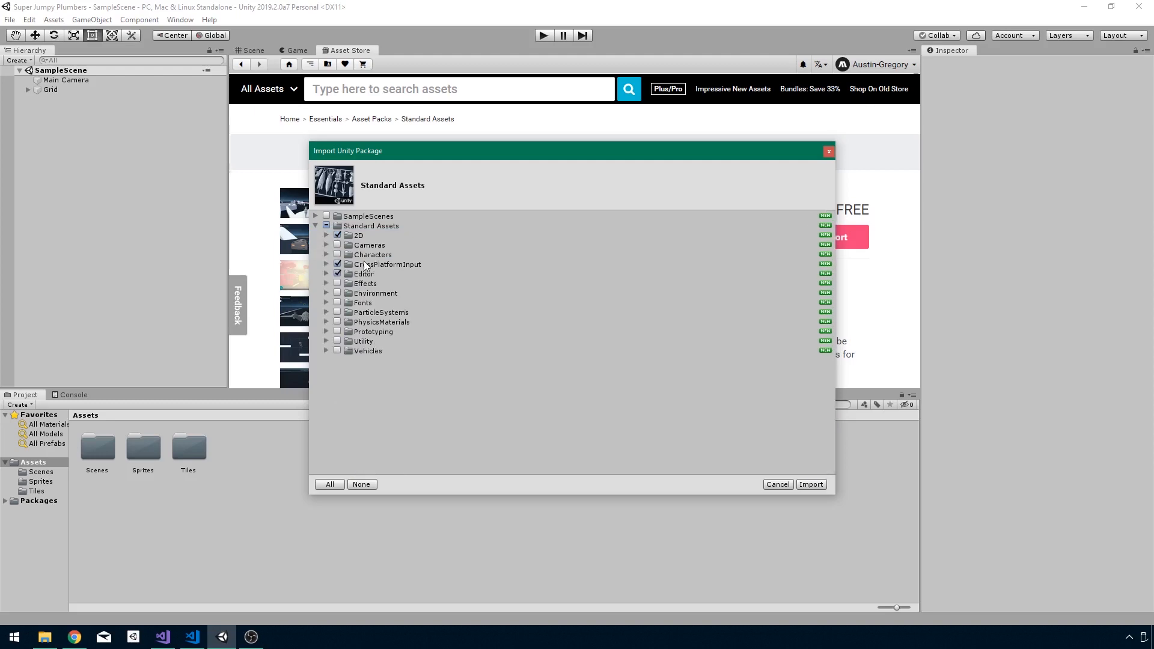
left_click(367, 266)
left_click(365, 275)
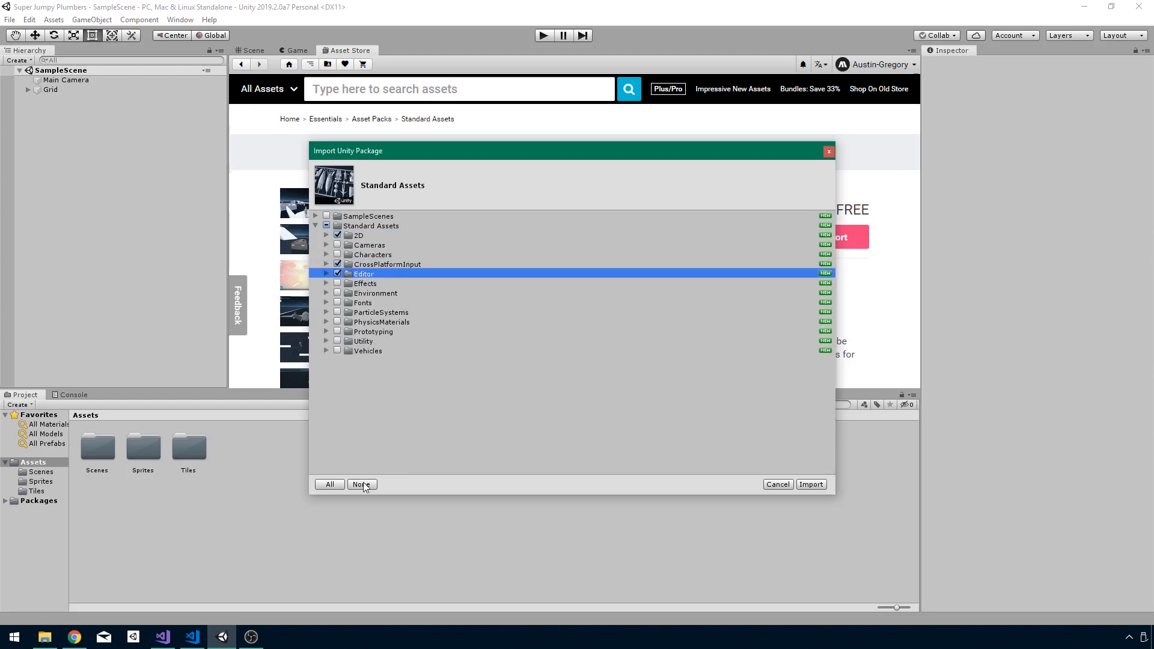
left_click(813, 485)
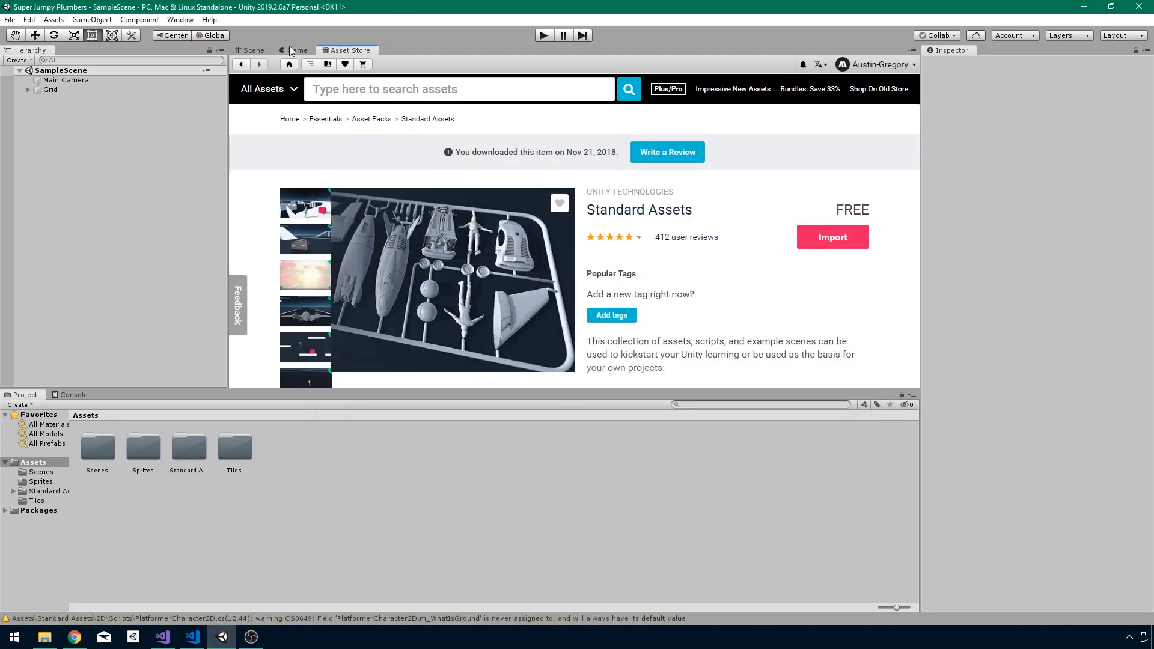
Place the CharacterRobotBoy prefab from Standard Assets/2D/Prefabs into the scene, to the left of the upper platform
left_click(251, 50)
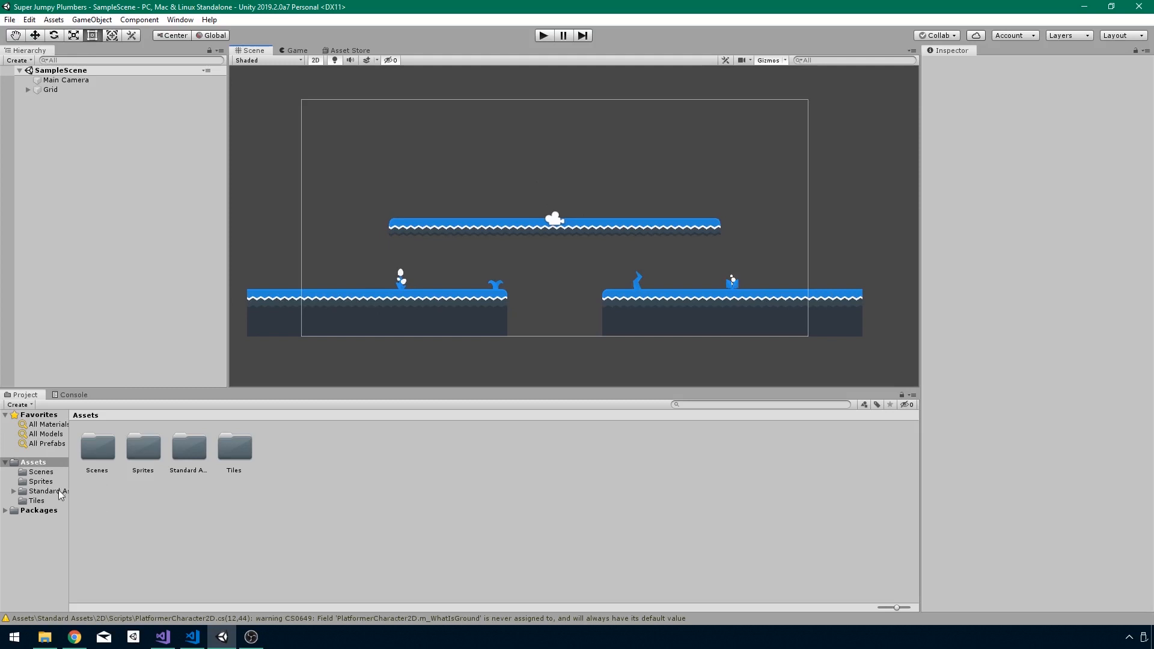
double_click(190, 448)
double_click(97, 451)
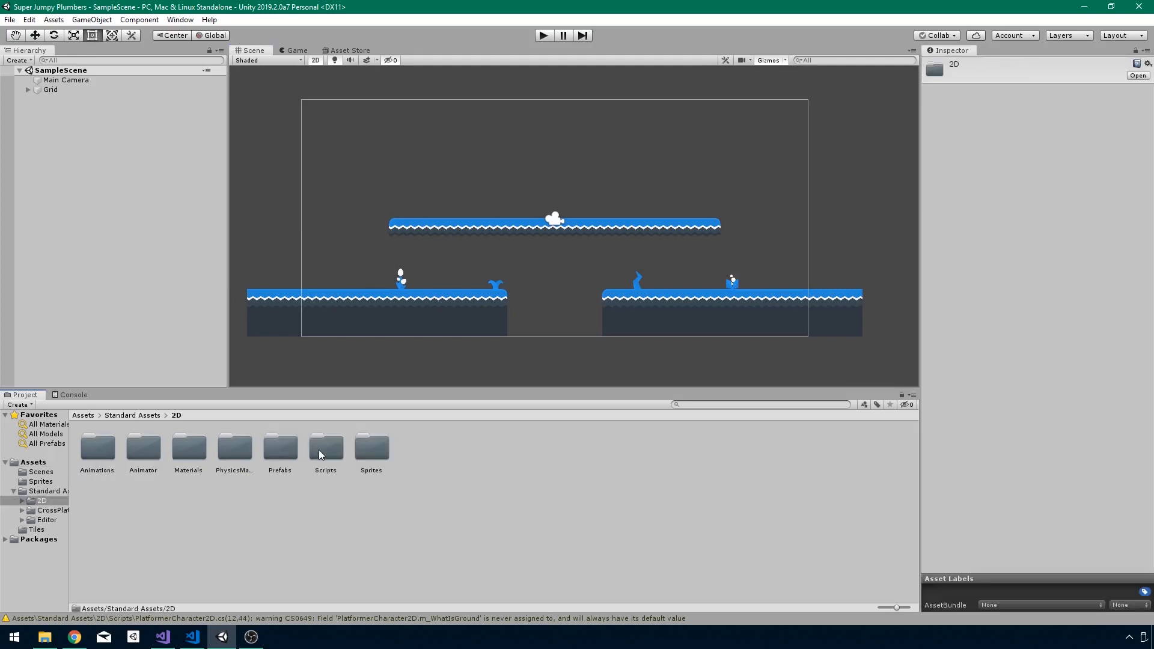
double_click(279, 447)
left_click(99, 455)
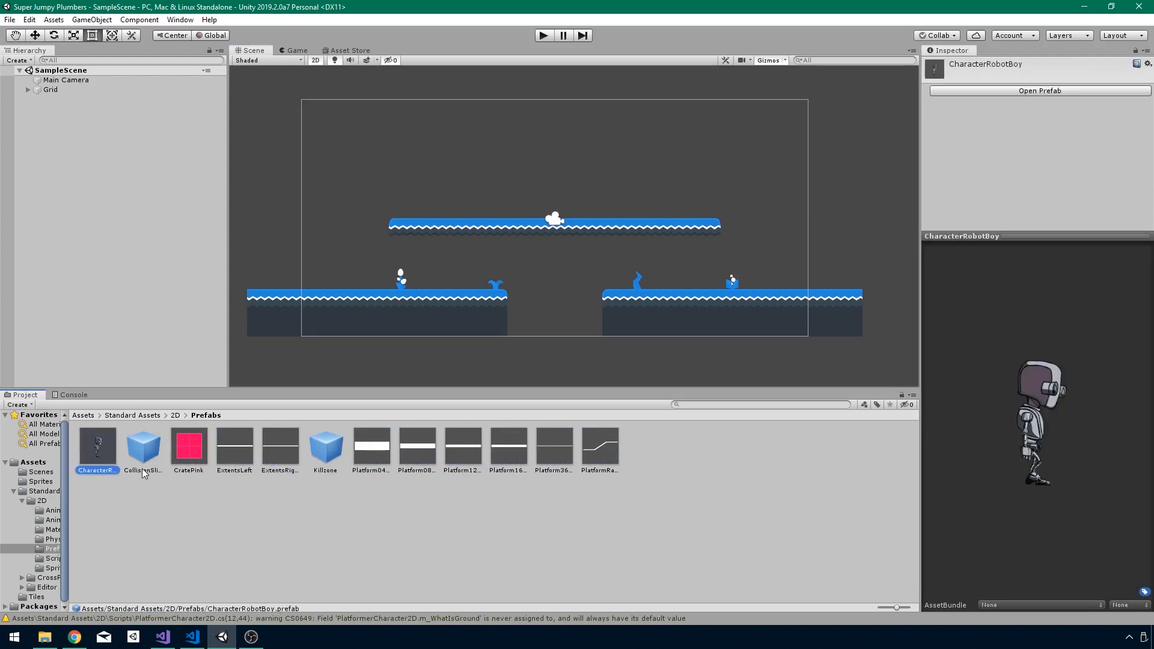
left_click_drag(101, 450, 335, 222)
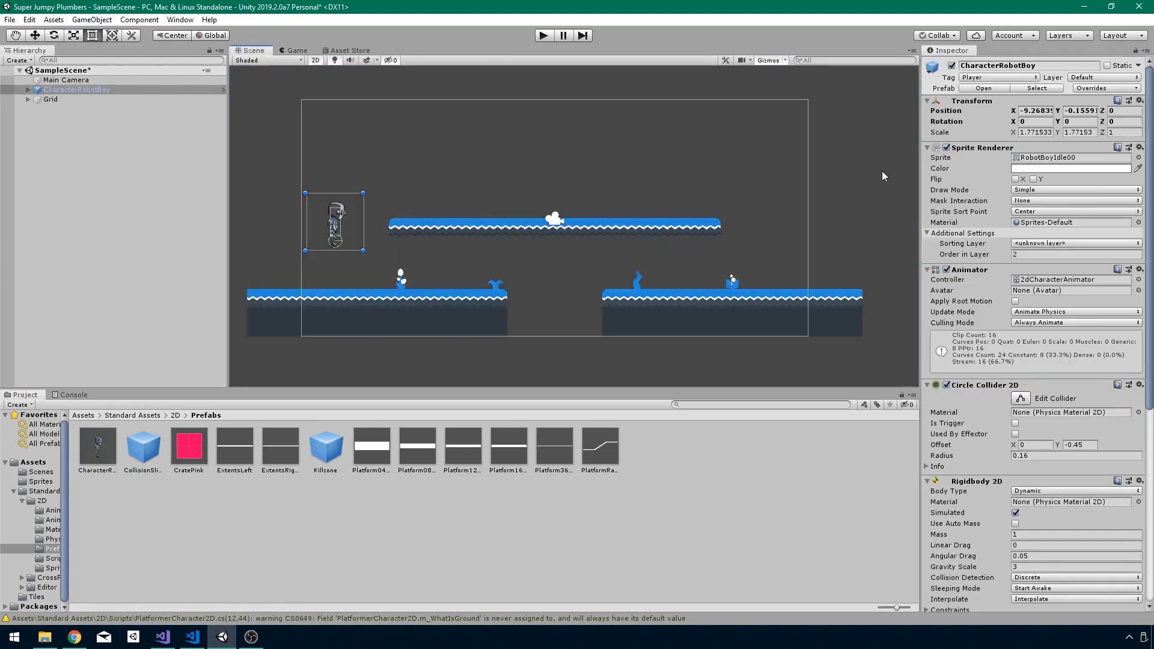
Set the robot character's X and Y scale to 1
left_click(1035, 133)
type("1")
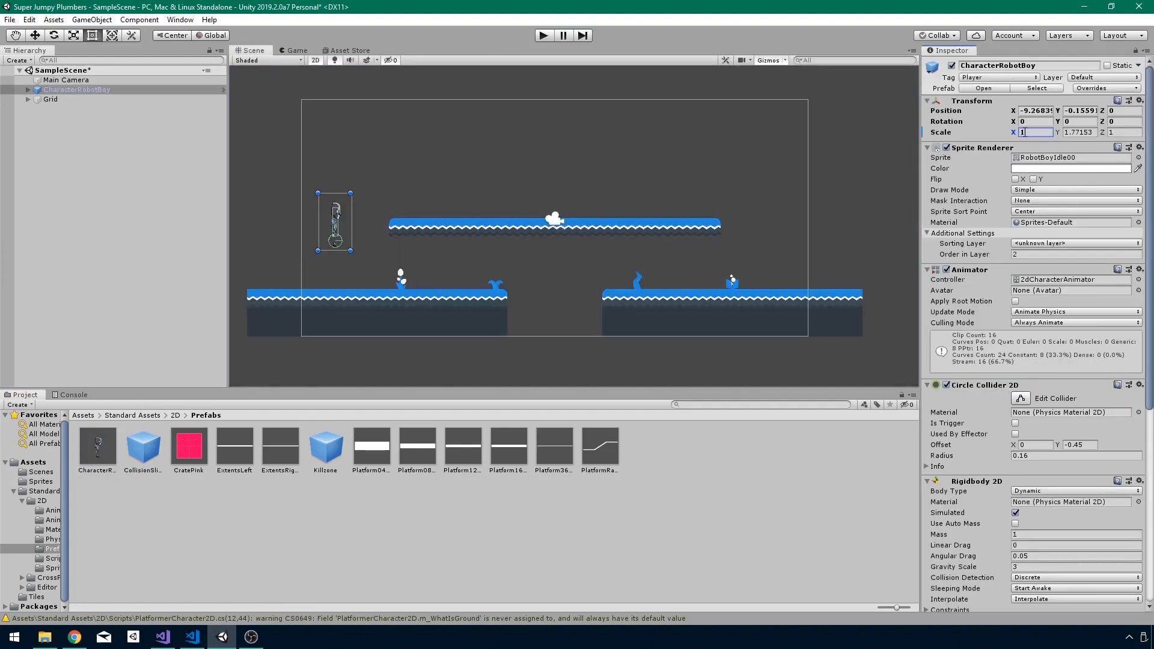
key("Tab")
type("1")
key("Return")
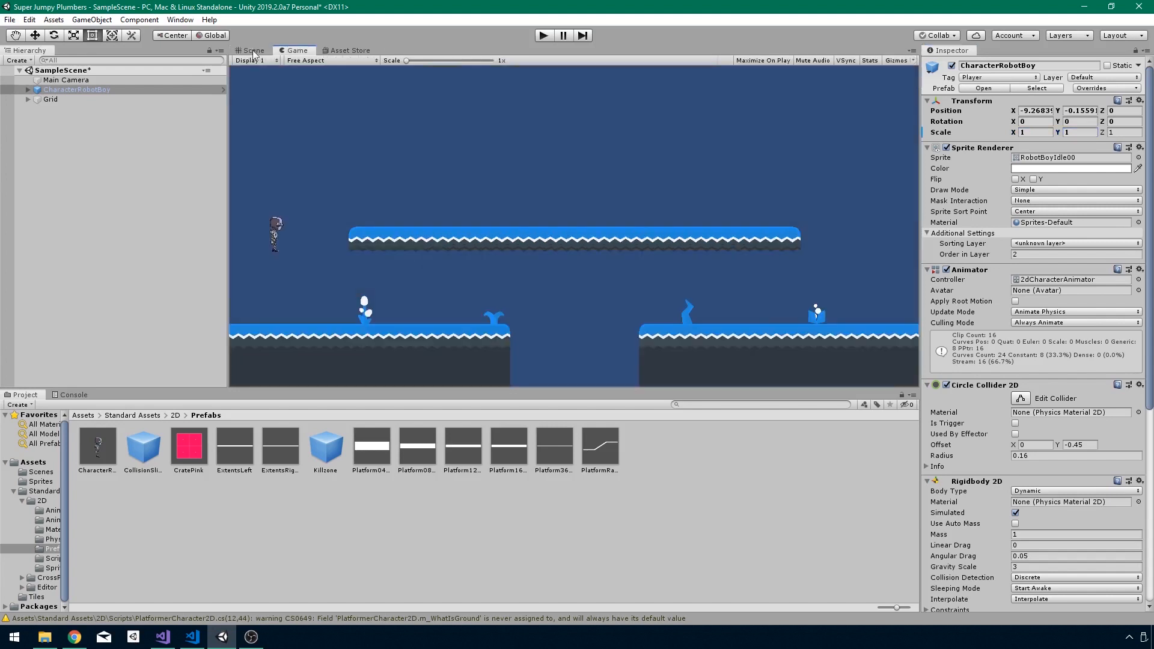
Set the robot character's X and Y scale to 1.3 and check its size in the Game view
left_click(1034, 132)
key("BackSpace")
left_click(1067, 133)
type("1.3")
left_click(1037, 131)
type("1.3")
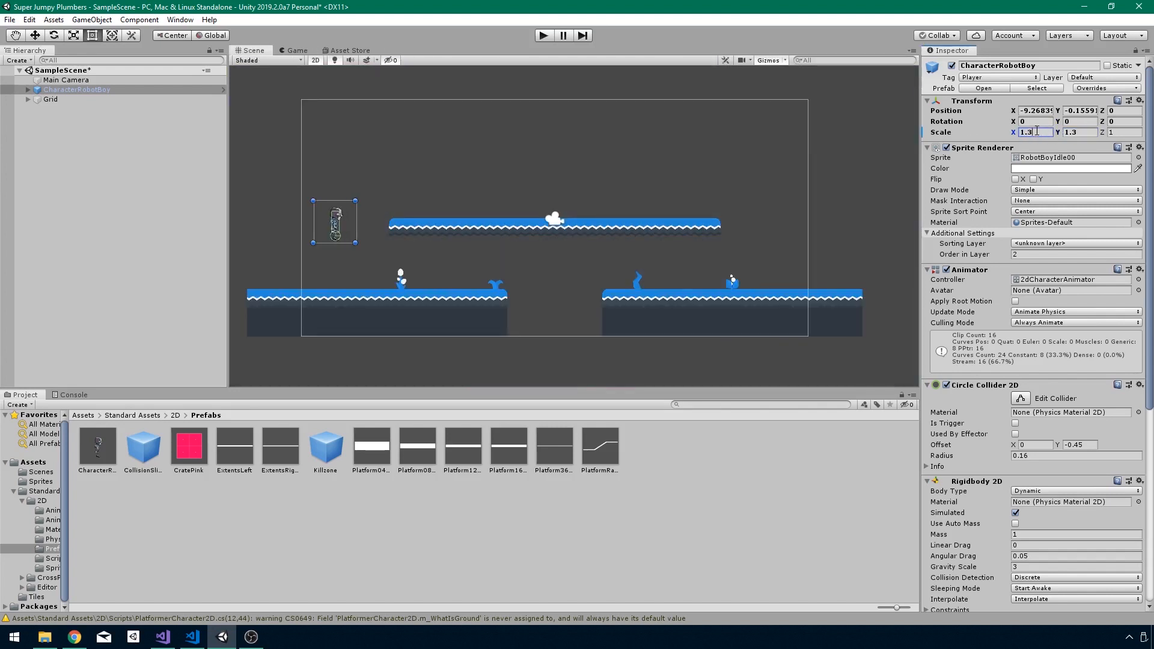
left_click(294, 49)
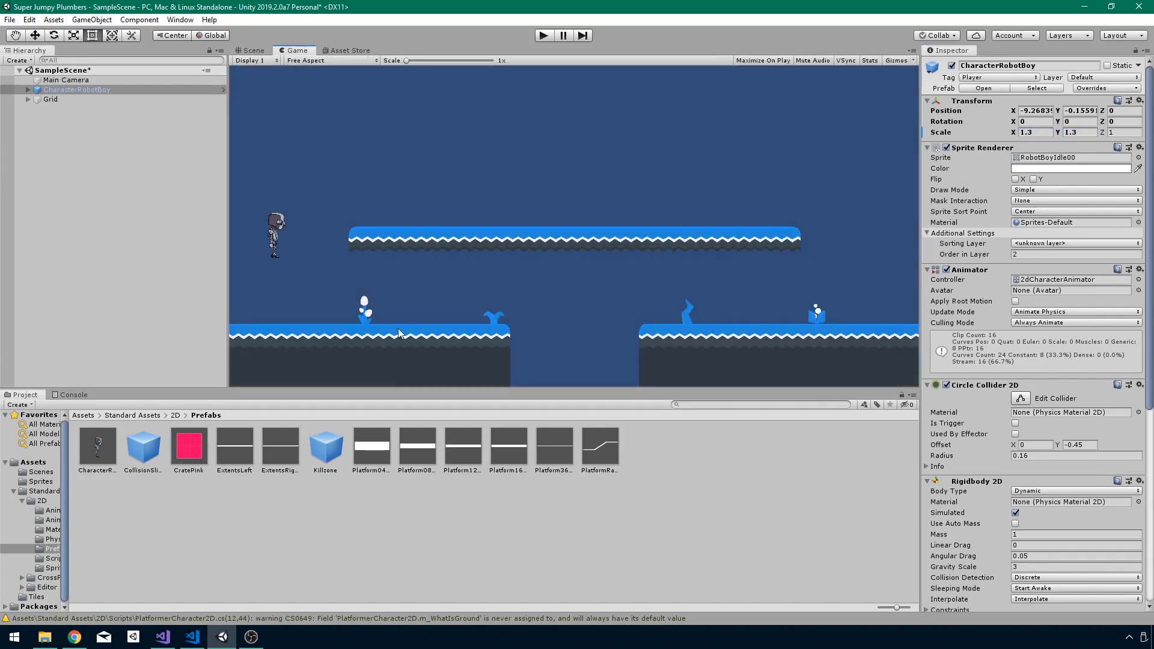
left_click(250, 50)
Delete the Water folder from Standard Assets/Editor and clear the console messages
left_click(23, 395)
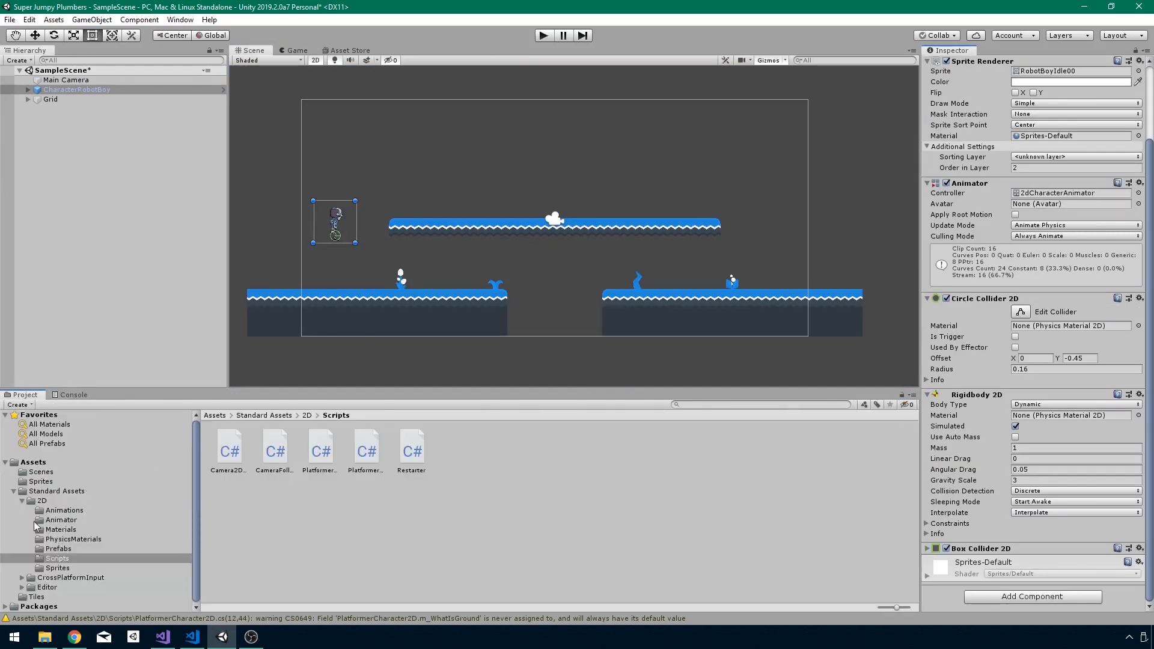
left_click(47, 587)
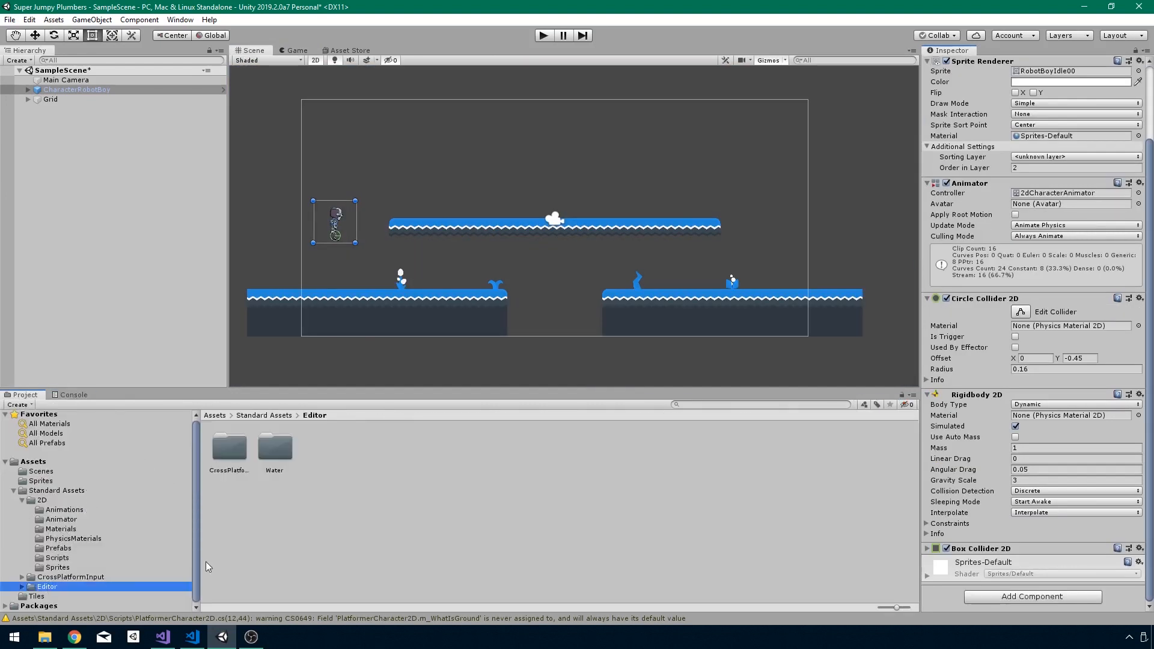
left_click(275, 448)
key("Delete")
key("Return")
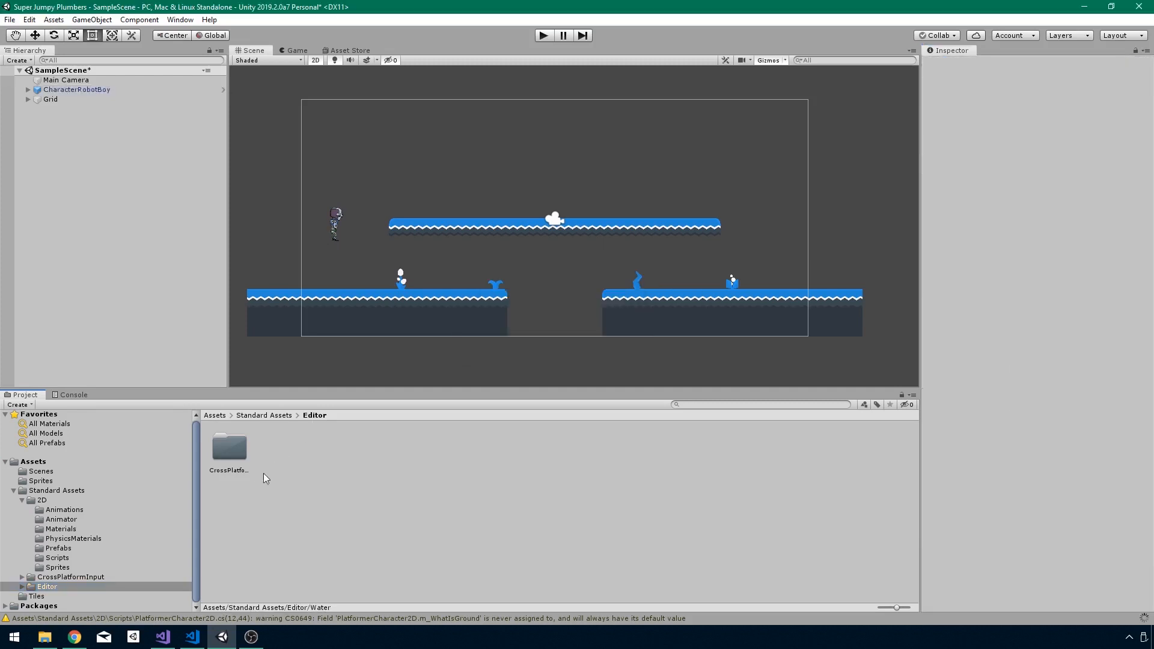
left_click(73, 395)
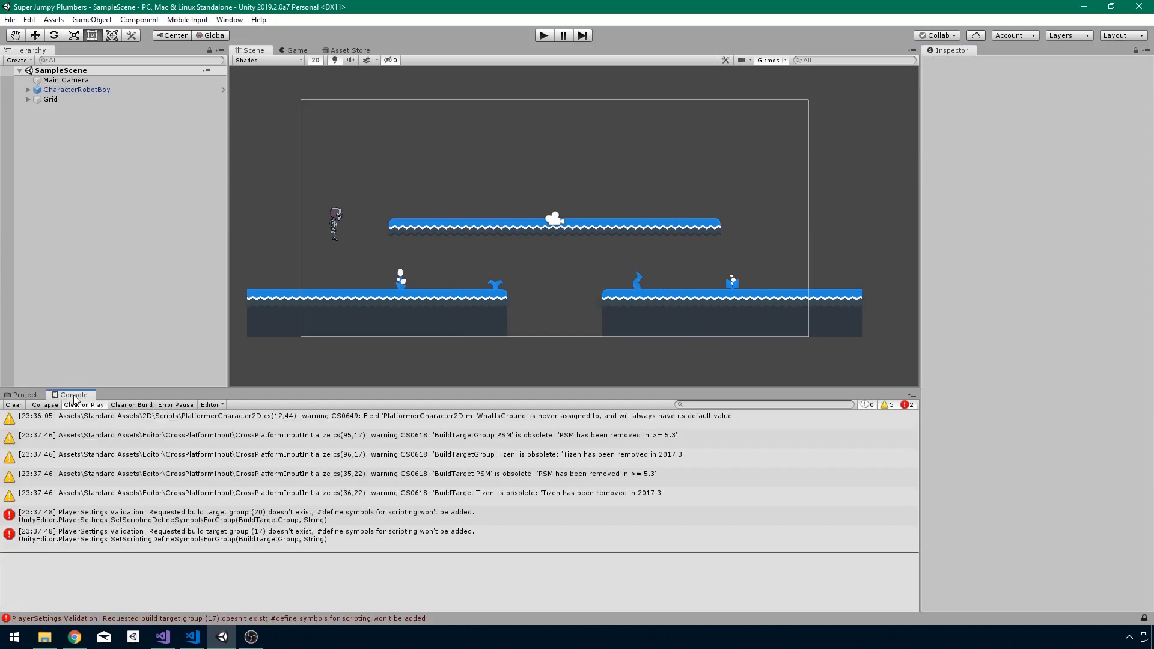
left_click(13, 404)
Playtest the scene by running and jumping the robot character in both directions, and stop the game
left_click(542, 34)
key("a")
key("d")
key("a")
key("d")
key("space")
key("space")
key("d")
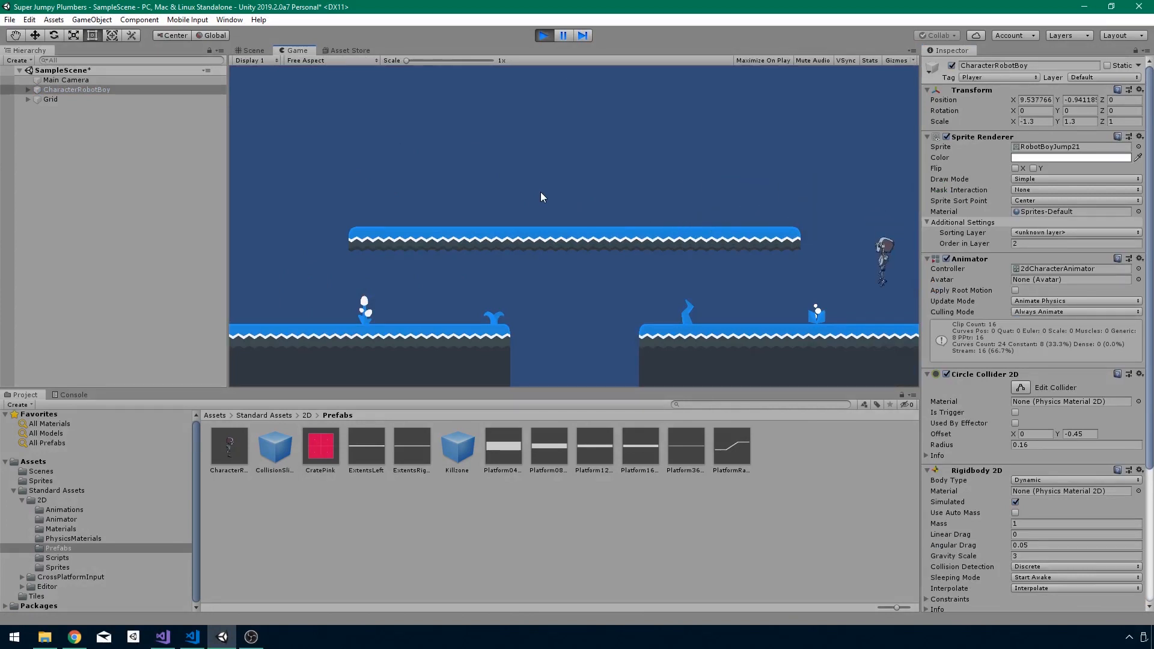
key("d")
key("a")
key("d")
left_click(549, 36)
Set the robot character's Rigidbody 2D Collision Detection to Continuous and save the scene
scroll(981, 415, "down", 5)
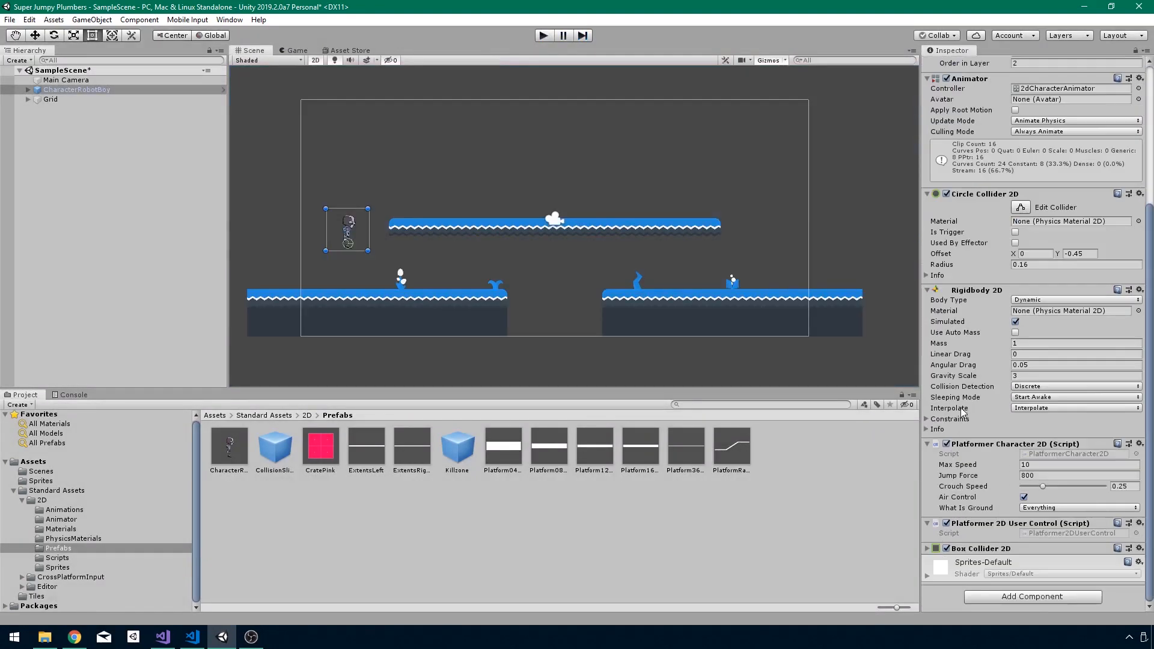
left_click(1020, 387)
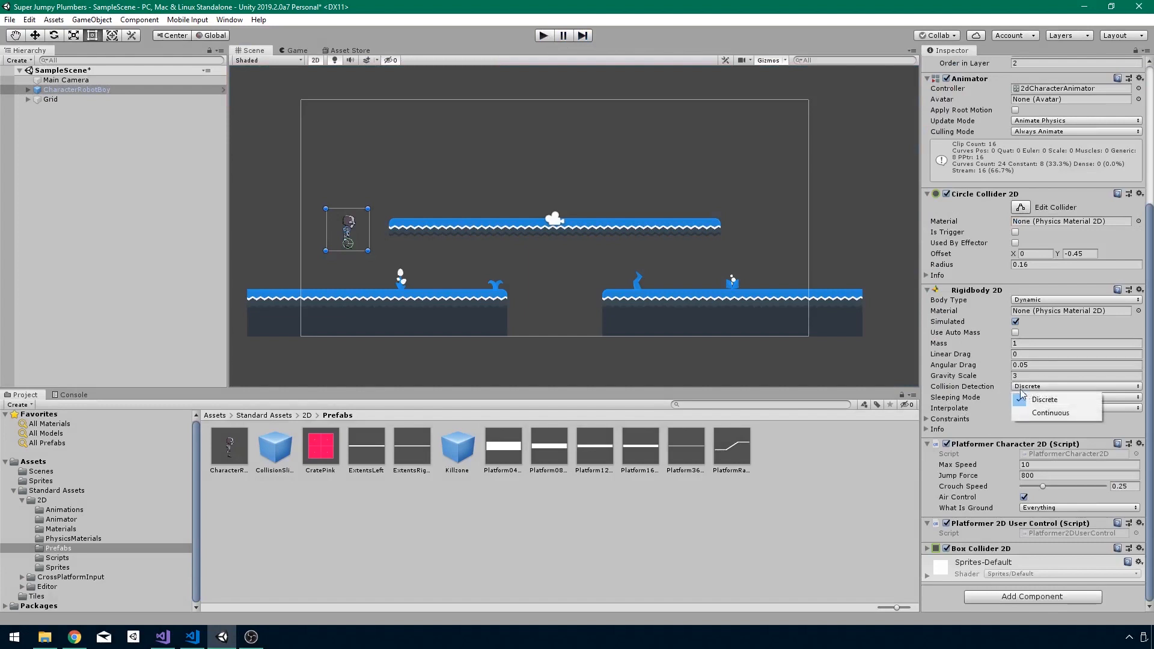
left_click(1032, 414)
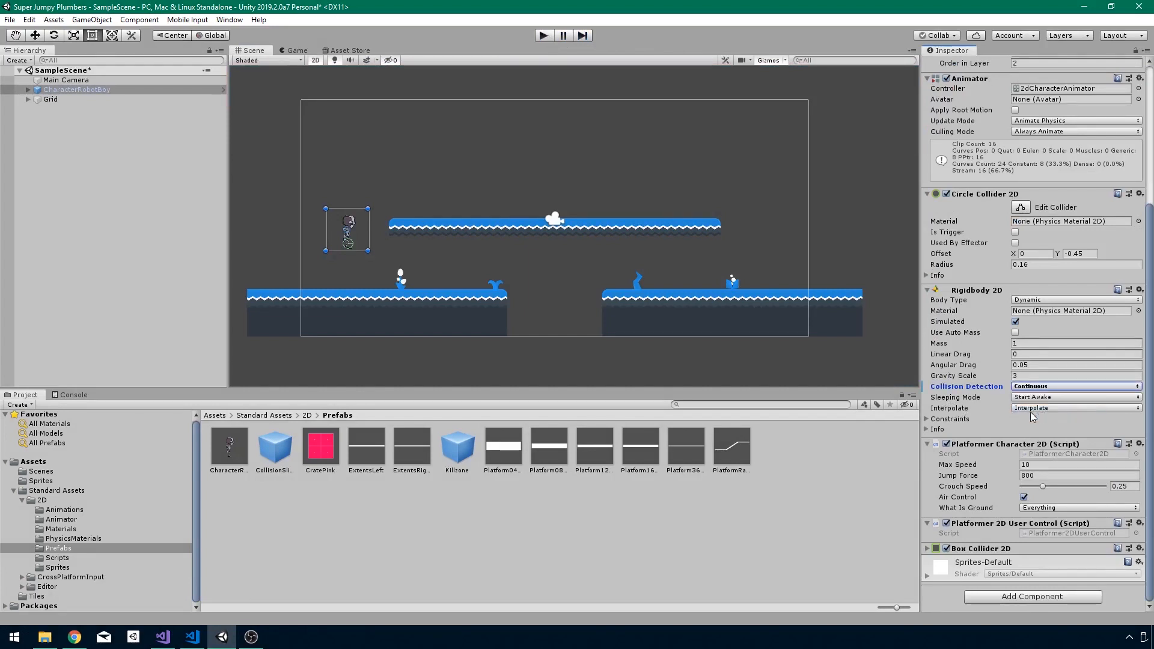
key("ctrl+s")
Playtest the robot character's running and jumping across the platforms with continuous collision detection
scroll(986, 406, "up", 5)
left_click(543, 35)
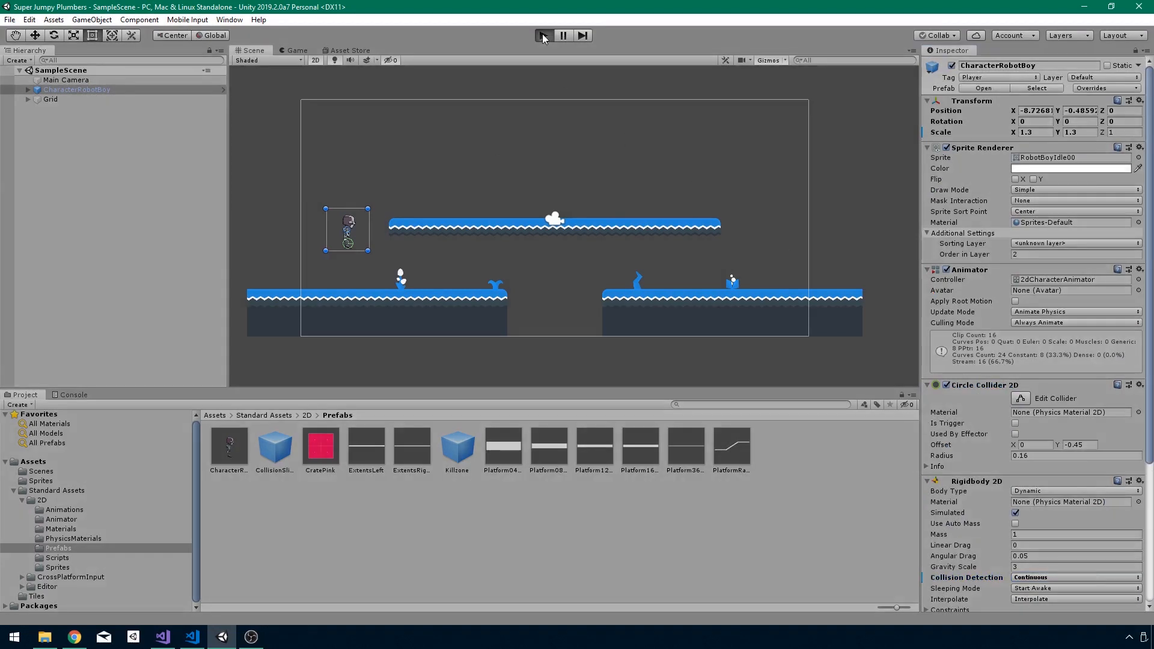
key("d")
key("space")
key("space")
key("a")
key("space")
key("d")
key("space")
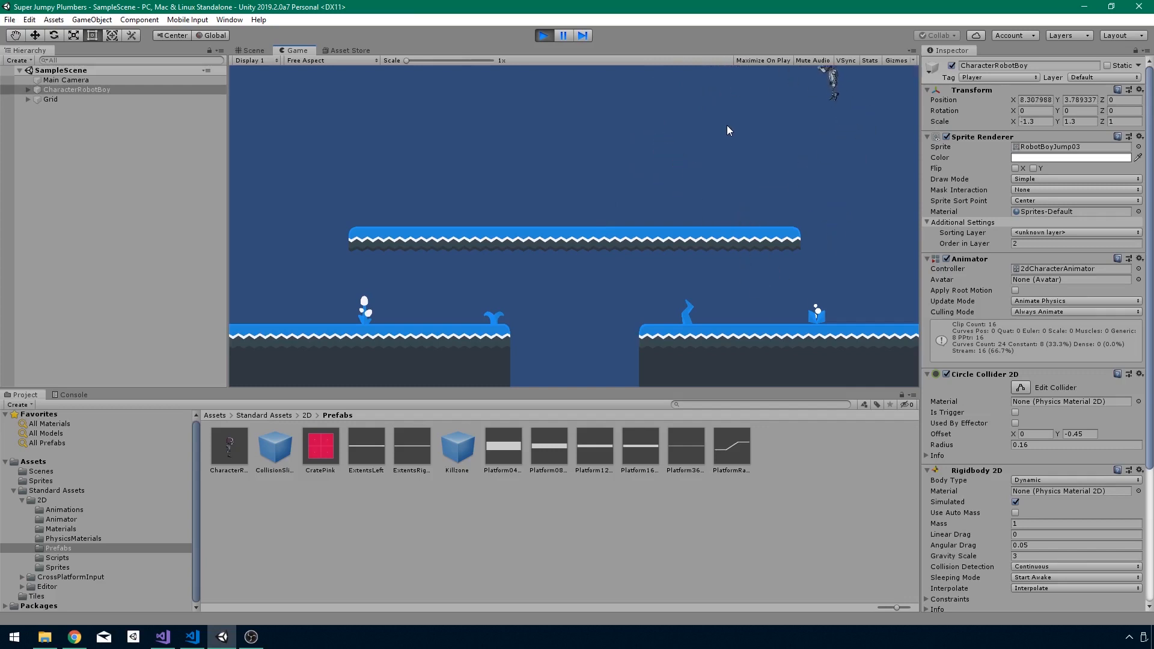
key("a")
key("space")
key("space")
key("d")
key("space")
Set the character's Rigidbody 2D Collision Detection to Discrete while the game is running
left_click(1025, 480)
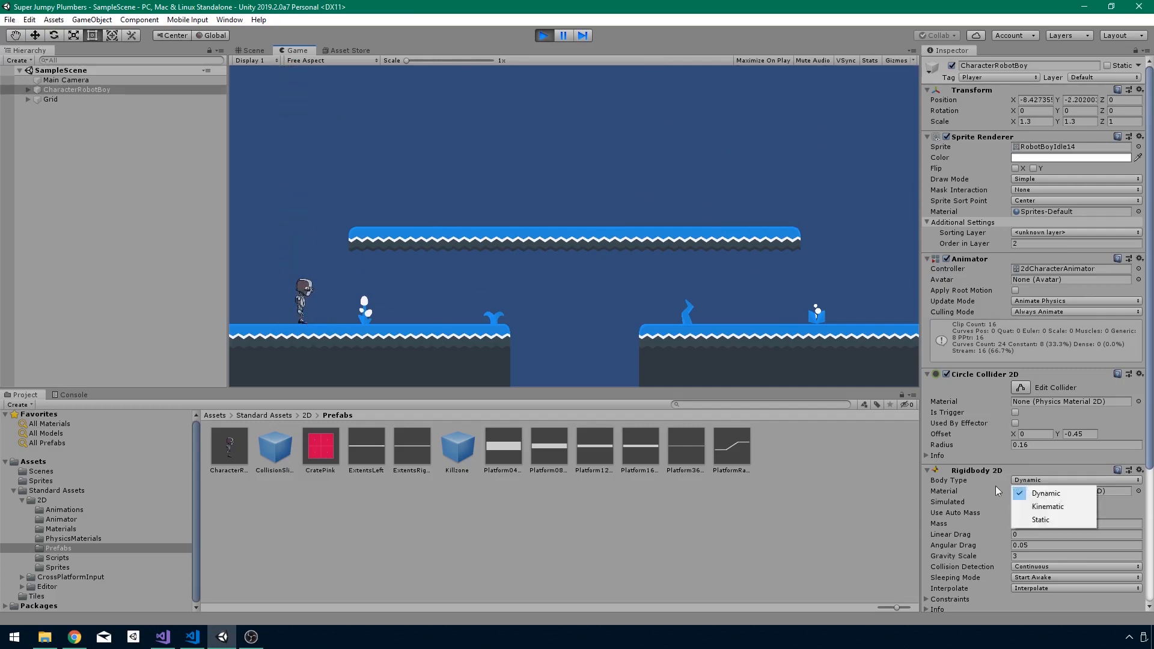
left_click(1032, 566)
left_click(1044, 574)
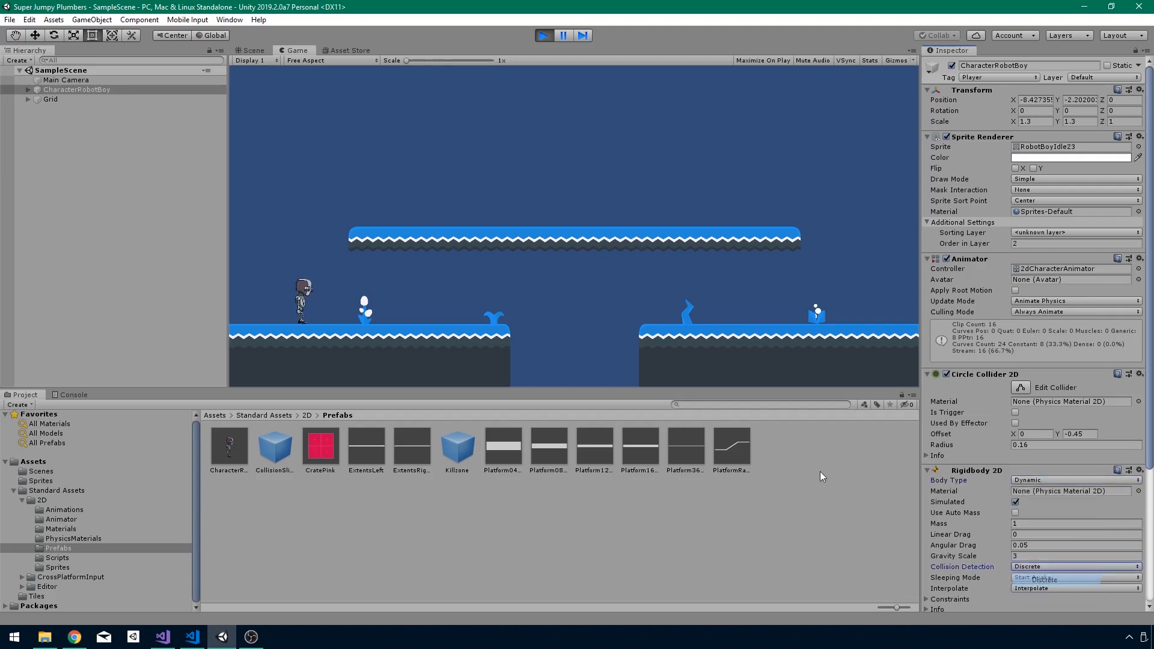
Test jumping and running across the platforms in both directions with discrete collision detection
key("space")
key("space")
key("d")
key("a")
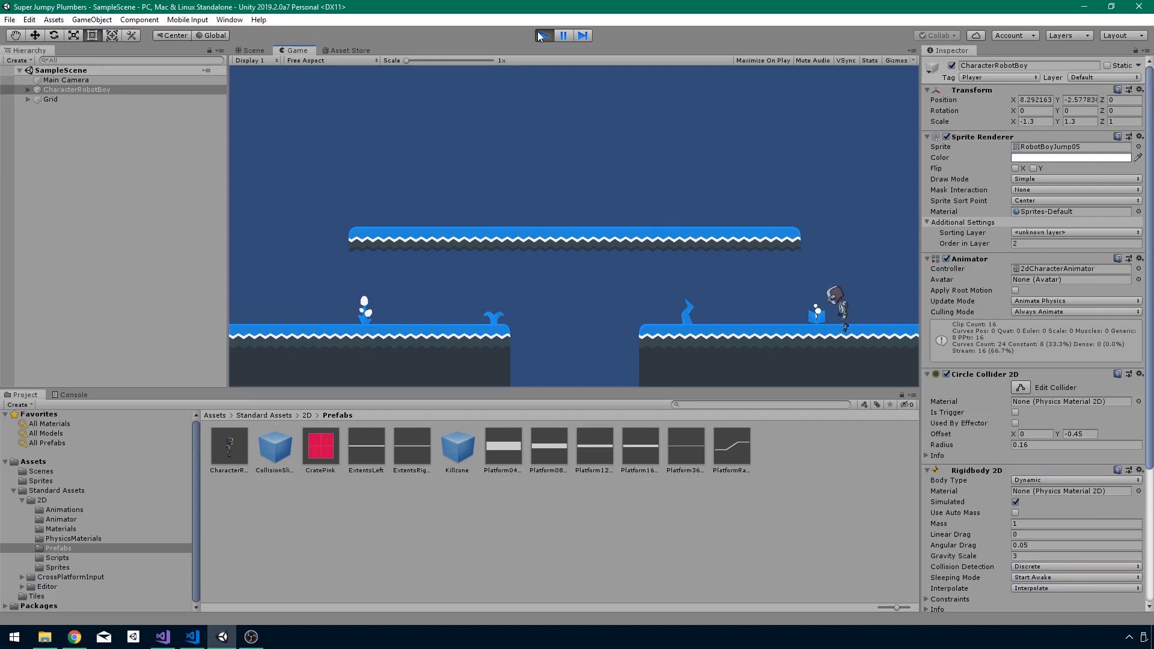
Stop the game and keep the robot character's Rigidbody 2D Collision Detection on Continuous
left_click(542, 36)
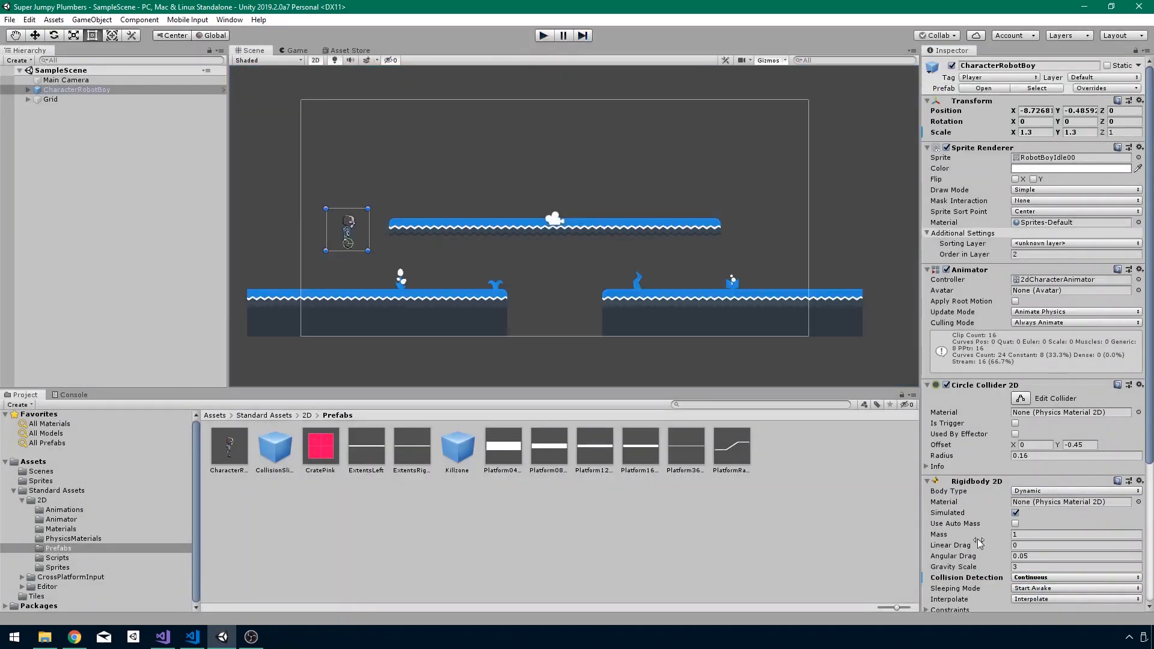
scroll(979, 543, "down", 5)
left_click(1044, 390)
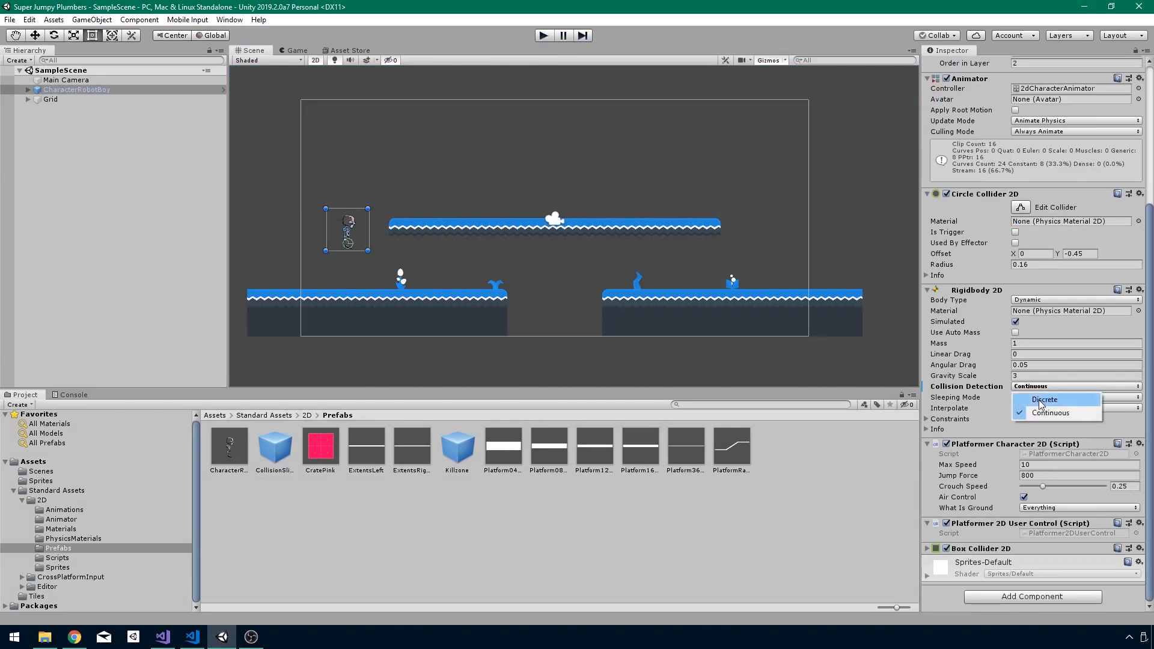
left_click(1039, 415)
Start the game again and test moving and jumping with the robot character in both directions
left_click(546, 36)
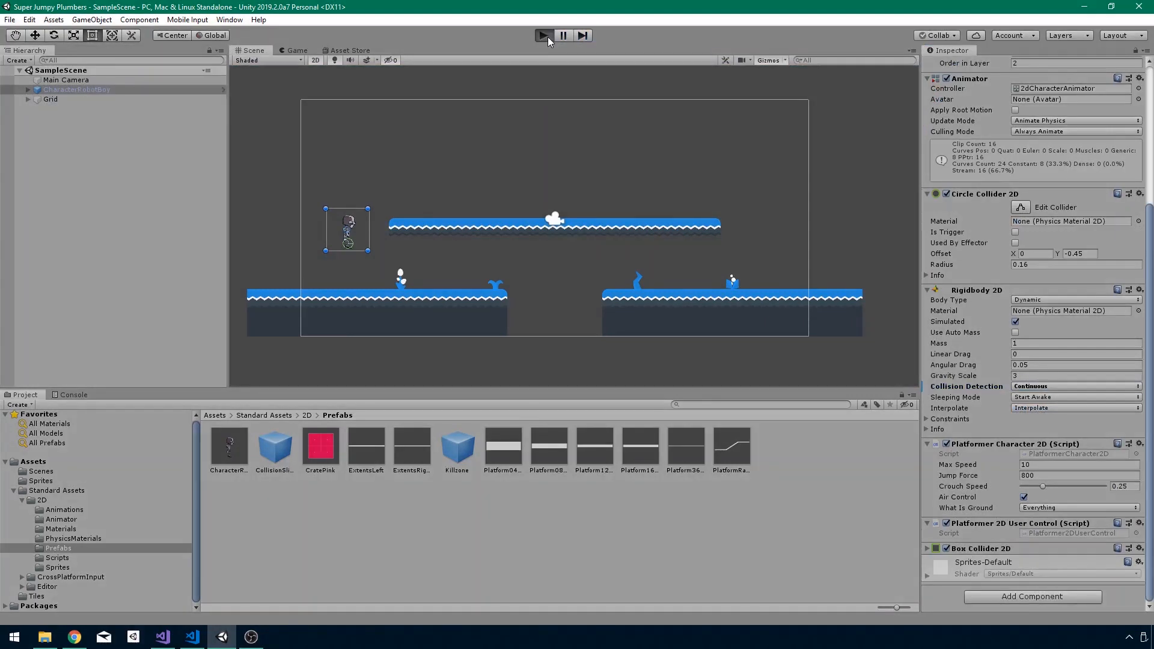
key("Right")
key("space")
key("space")
key("Left")
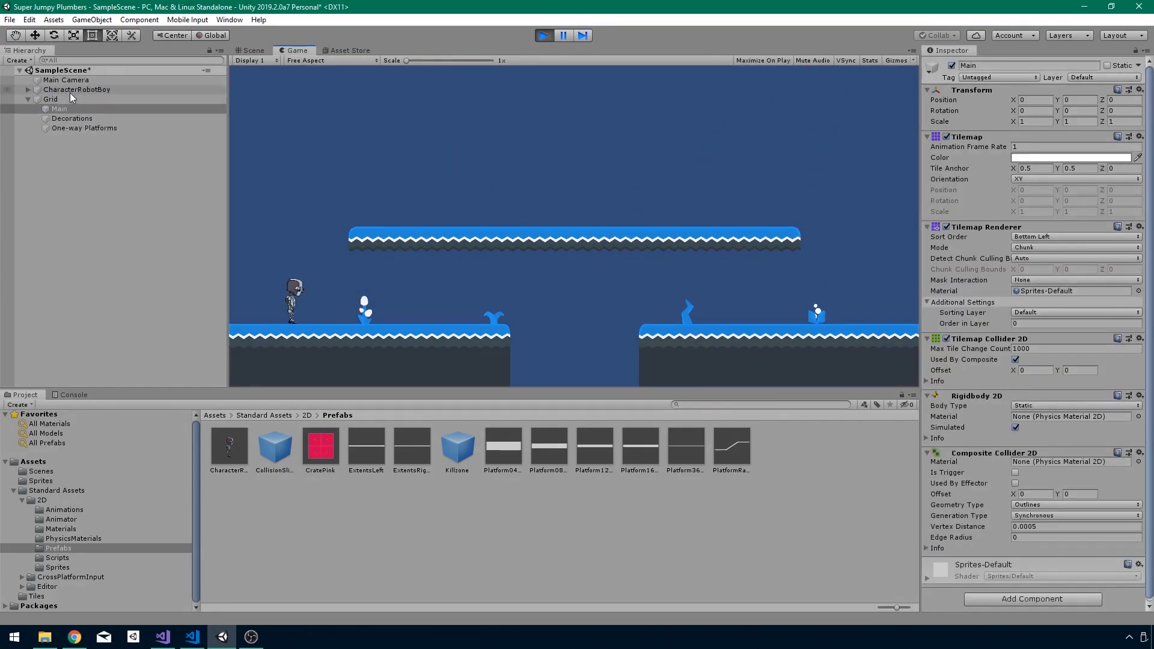
Show CharacterRobotBoy's Platformer Character 2D settings in the running game and test running both ways and jumping
left_click(71, 89)
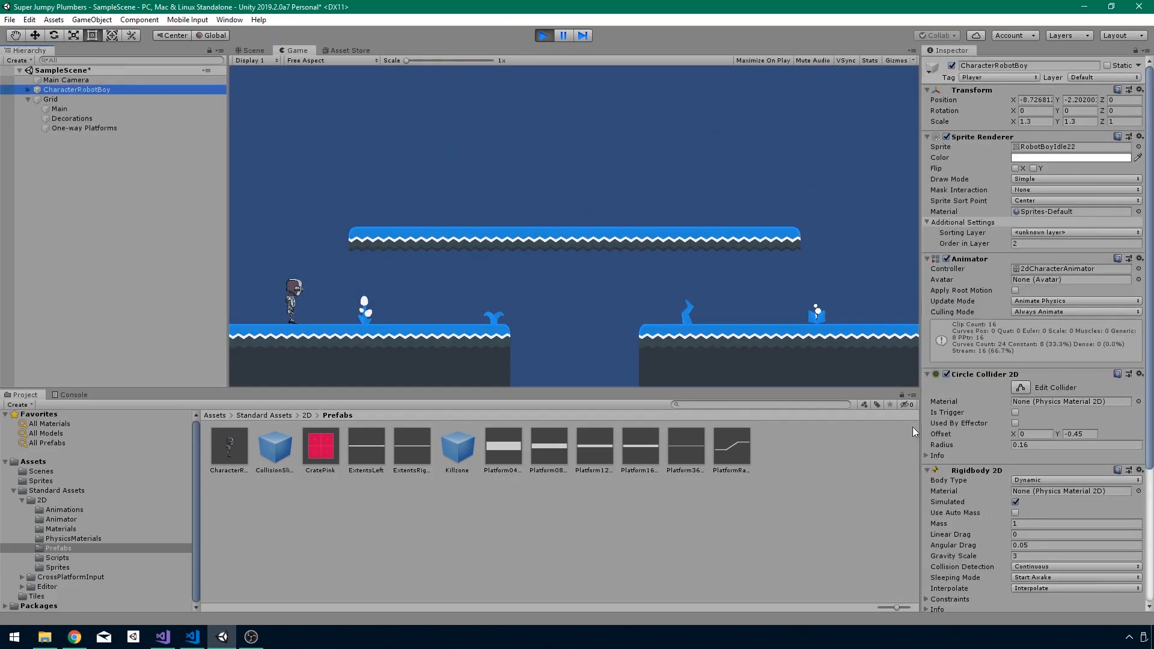
scroll(983, 431, "down", 5)
left_click(424, 307)
key("Right")
key("Left")
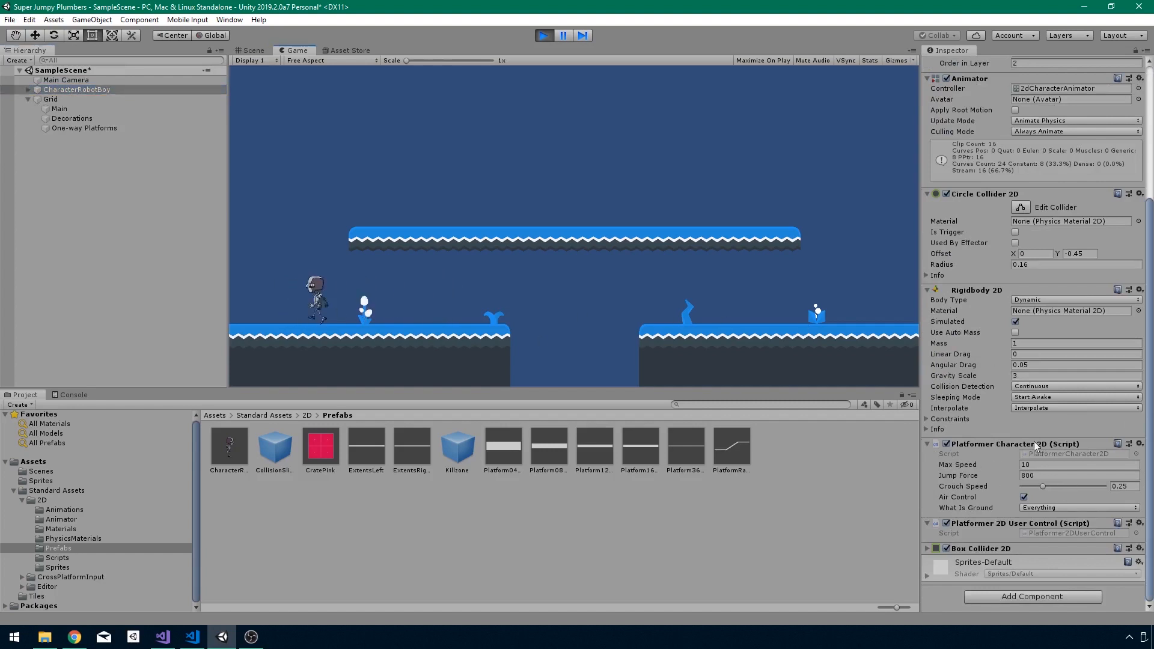
key("Right")
key("space")
key("Right")
key("Left")
key("Right")
key("Left")
Raise the character's Crouch Speed in the running game and test crouch-walking in both directions
left_click_drag(1044, 488, 1091, 489)
key("ctrl+Right")
key("ctrl+Left")
Set Crouch Speed to 0.333 in the running game and test crouch-walking and running on the platforms
left_click_drag(1072, 487, 1049, 487)
left_click(686, 286)
key("ctrl+Right")
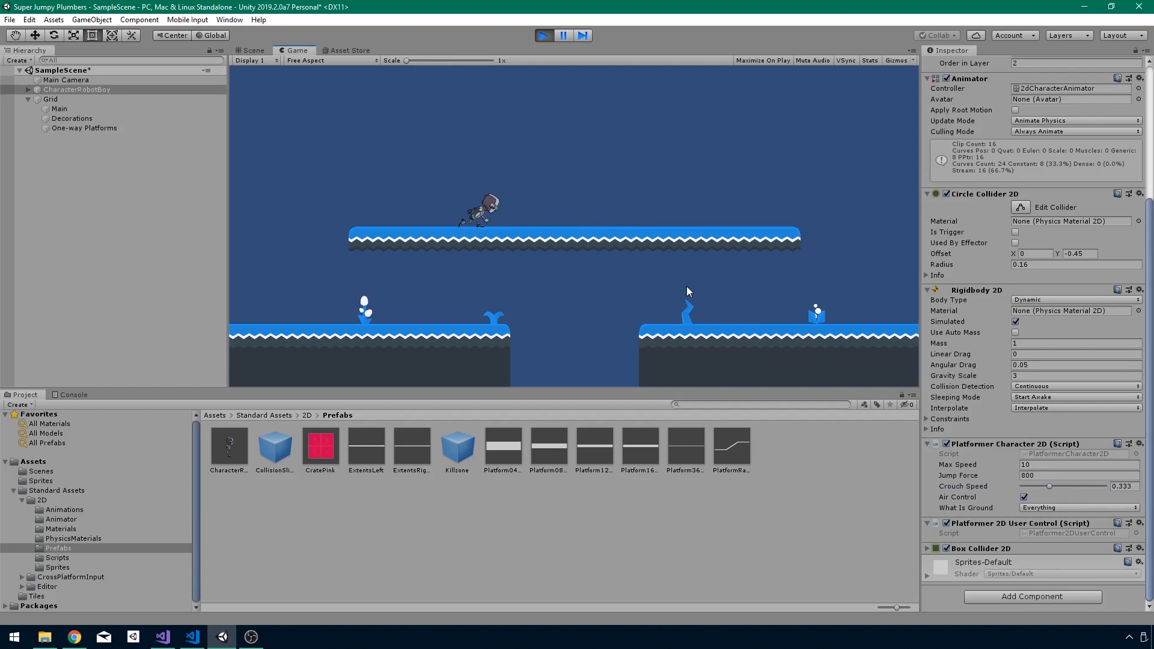
key("ctrl+Right")
key("ctrl+Left")
key("ctrl+Right")
key("Left")
key("Right")
Set the character's Max Speed to 25 in the running game, test running in both directions, and stop the game
left_click(1037, 465)
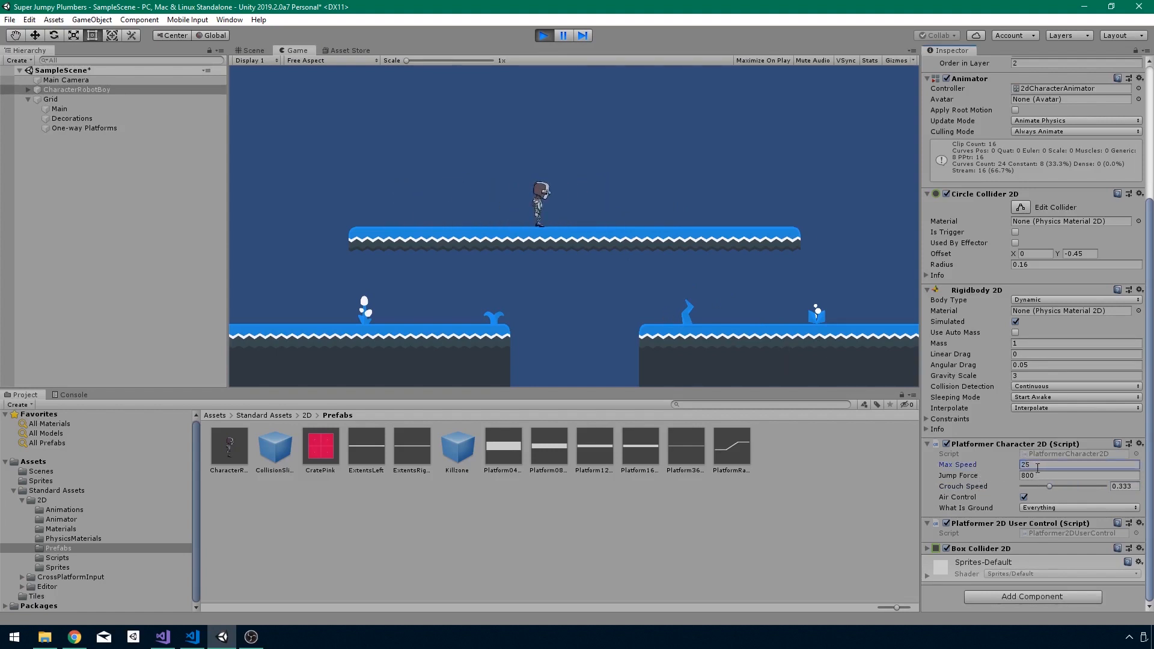
left_click(554, 256)
key("Left")
key("Right")
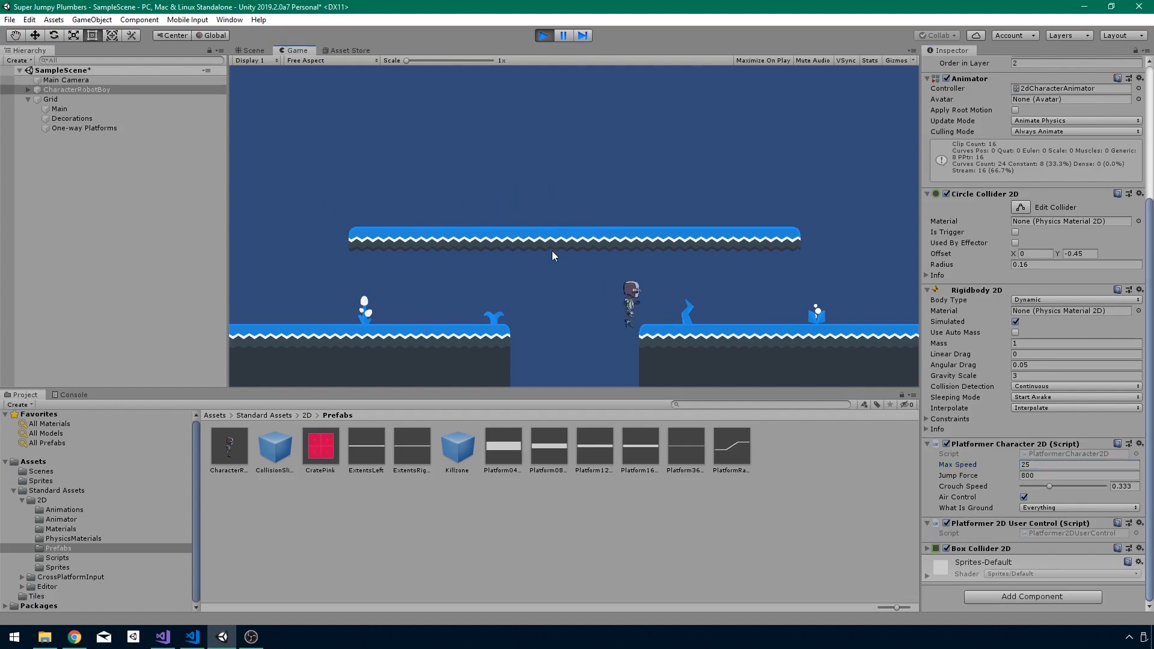
key("Left")
key("Right")
left_click(543, 36)
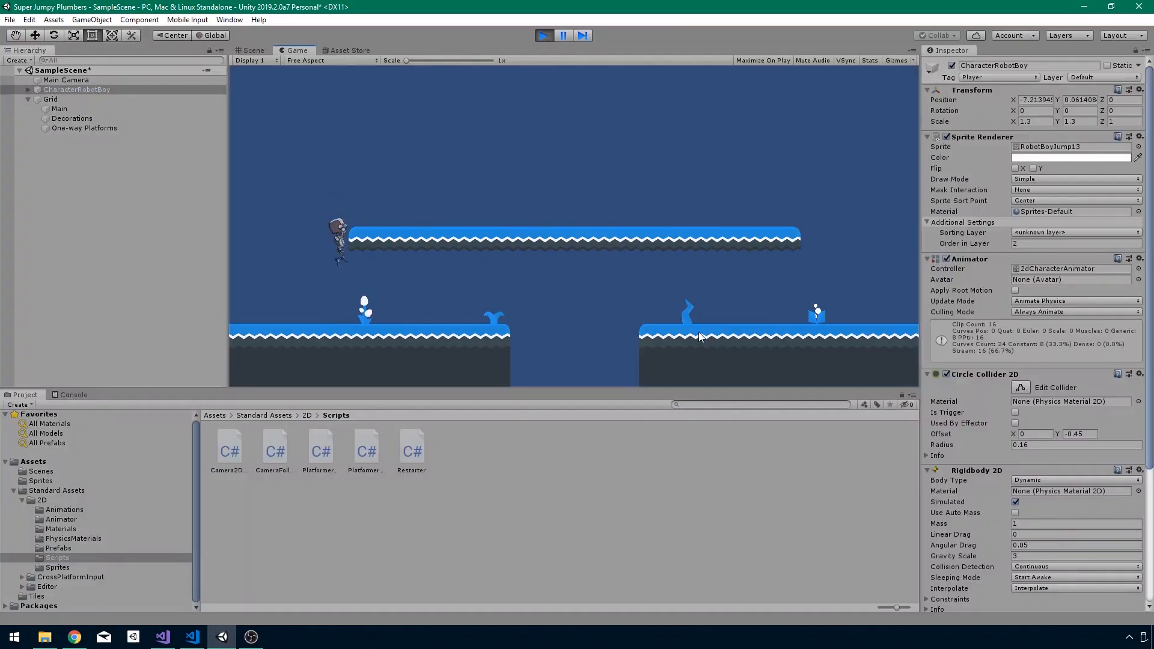
Test jumping against the sides of the floating platform and the ground blocks, and stop the game
key("Left")
key("Right")
key("space")
key("Right")
key("Left")
key("space")
key("Right")
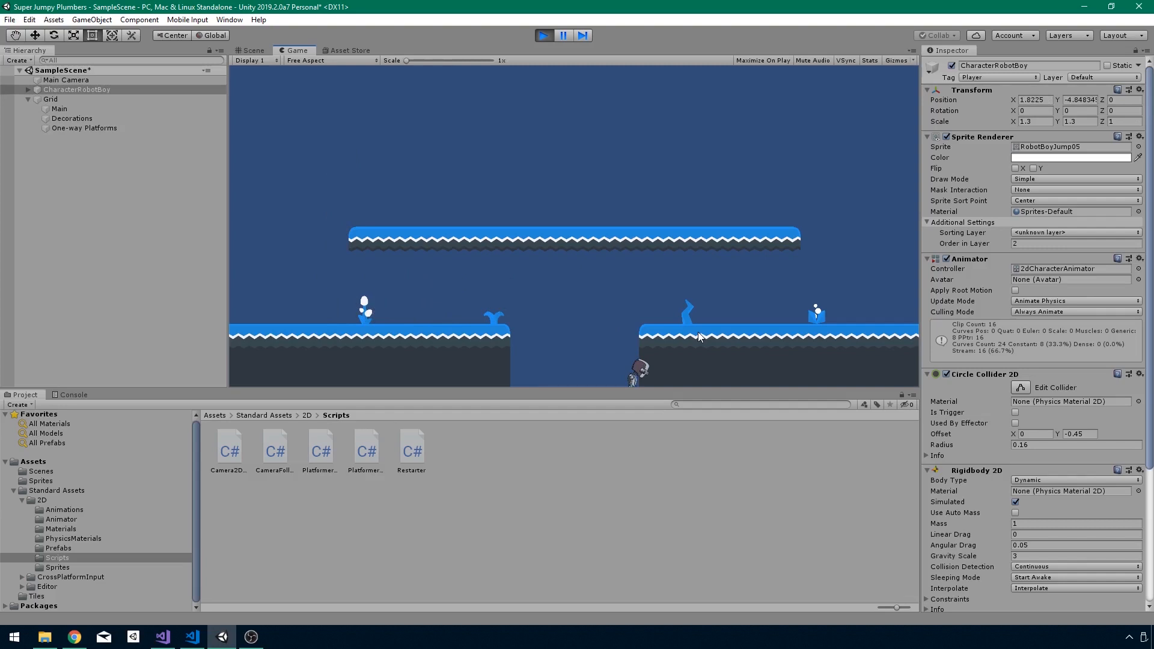
key("Left")
left_click(550, 37)
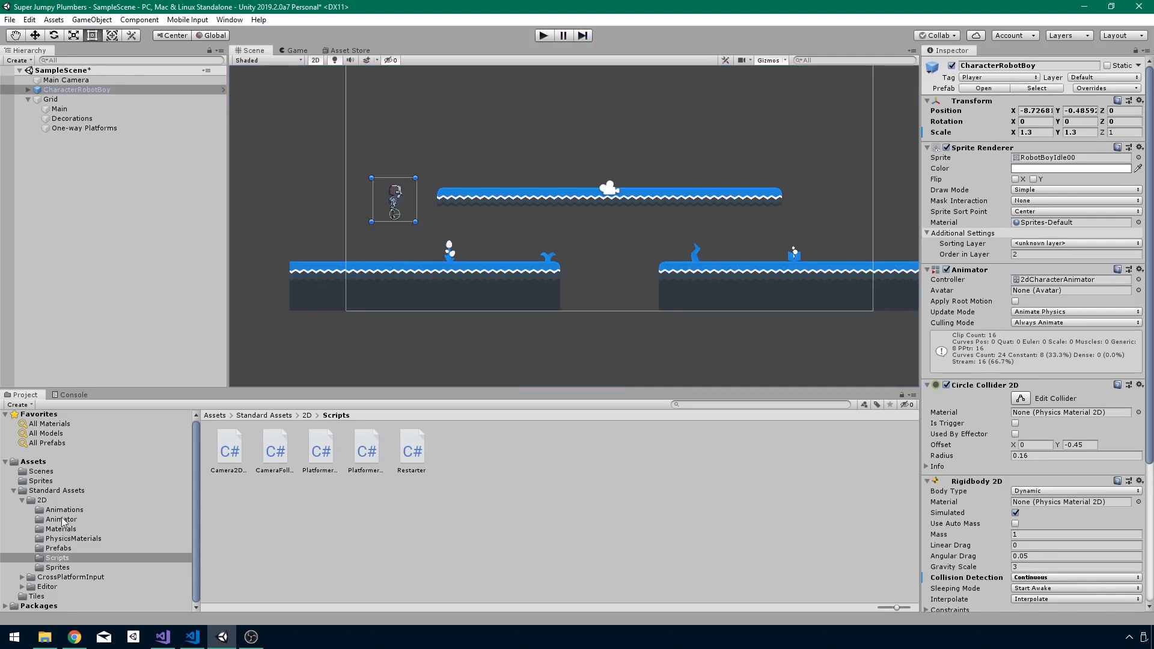
Assign the Slippery physics material to the Composite Collider 2D of the Main tilemap
left_click(63, 110)
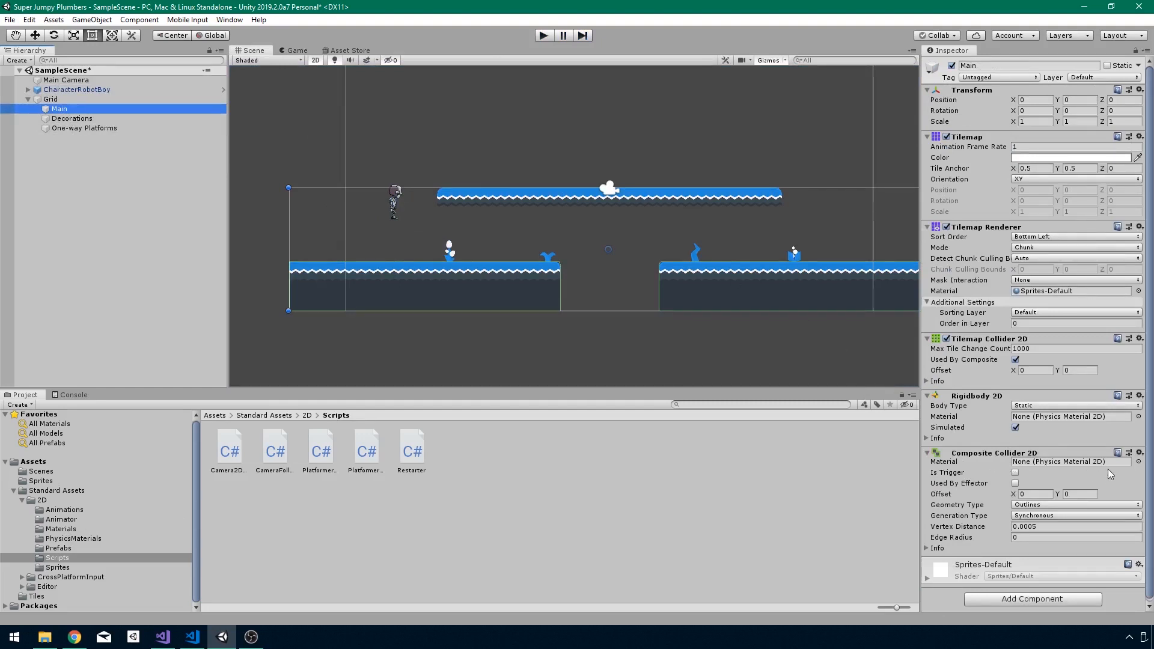
left_click(1138, 463)
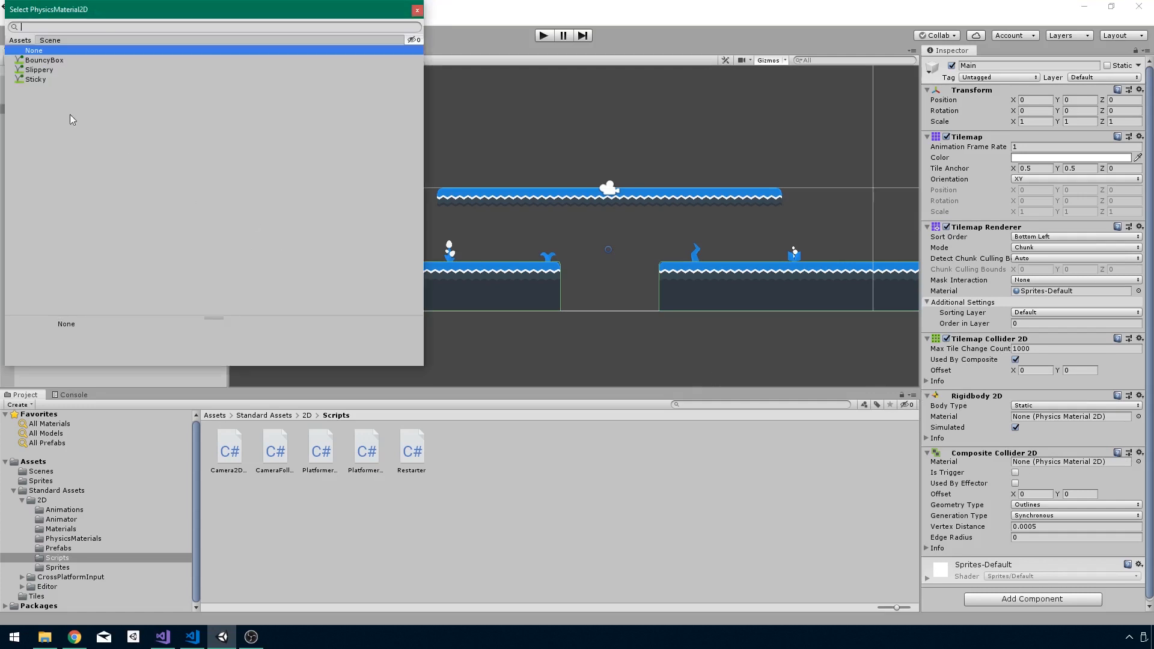
left_click(42, 70)
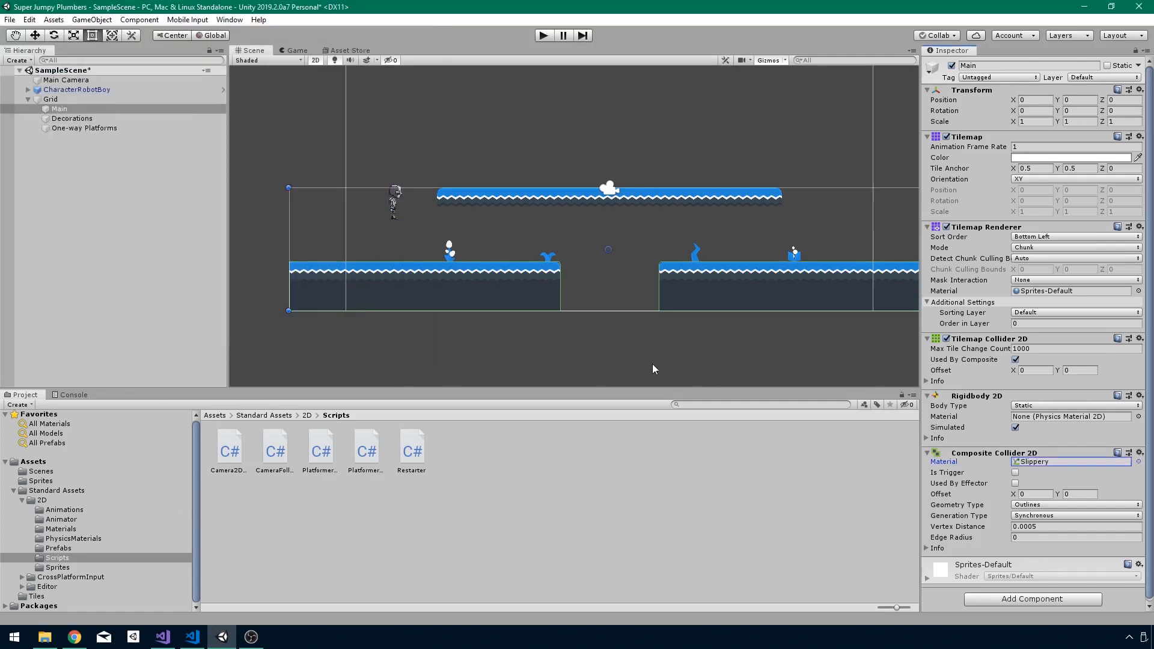
Examine the friction and bounciness of the Slippery, Sticky and BouncyBox materials in the PhysicsMaterials folder
left_click(145, 539)
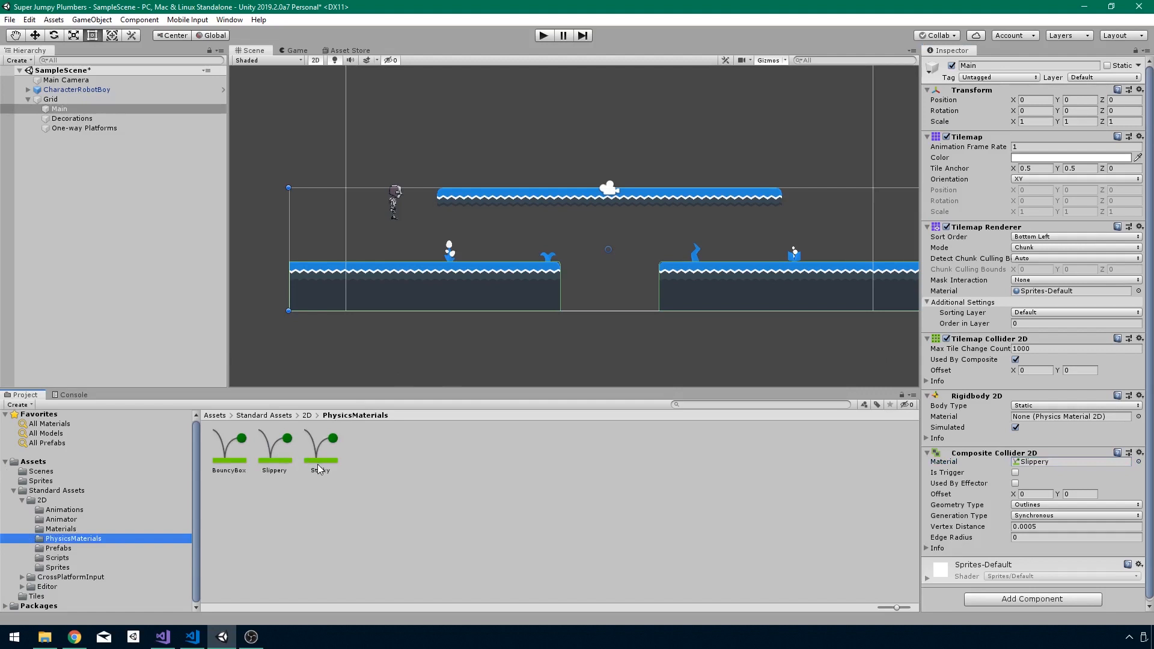
left_click(278, 467)
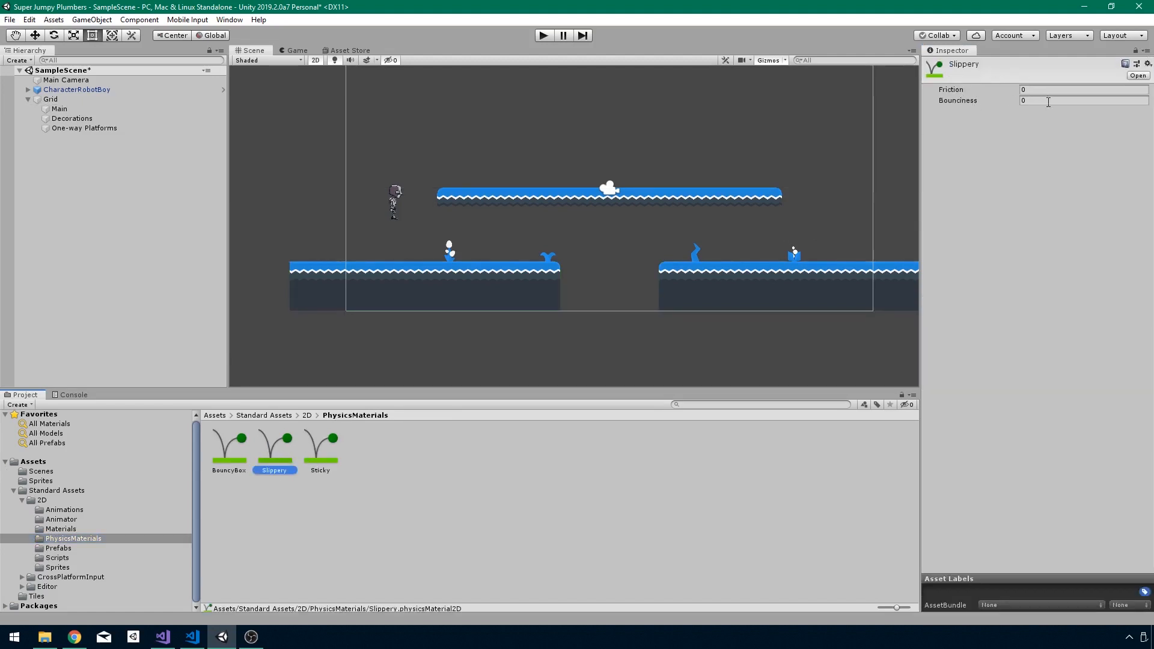
left_click(1037, 101)
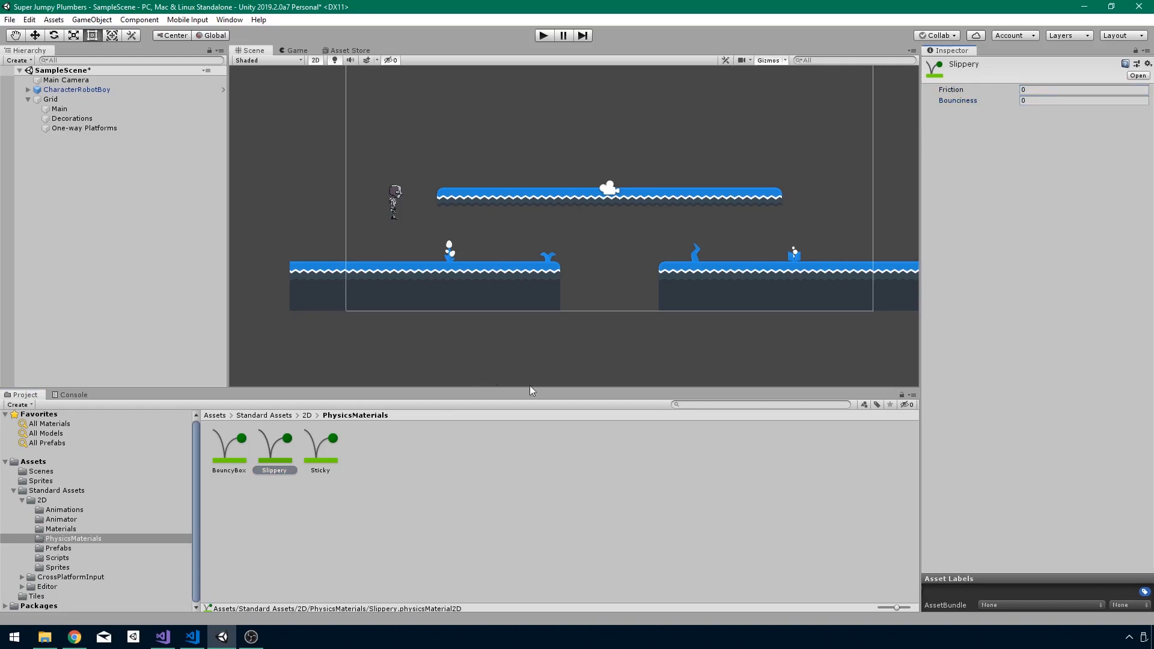
left_click(318, 455)
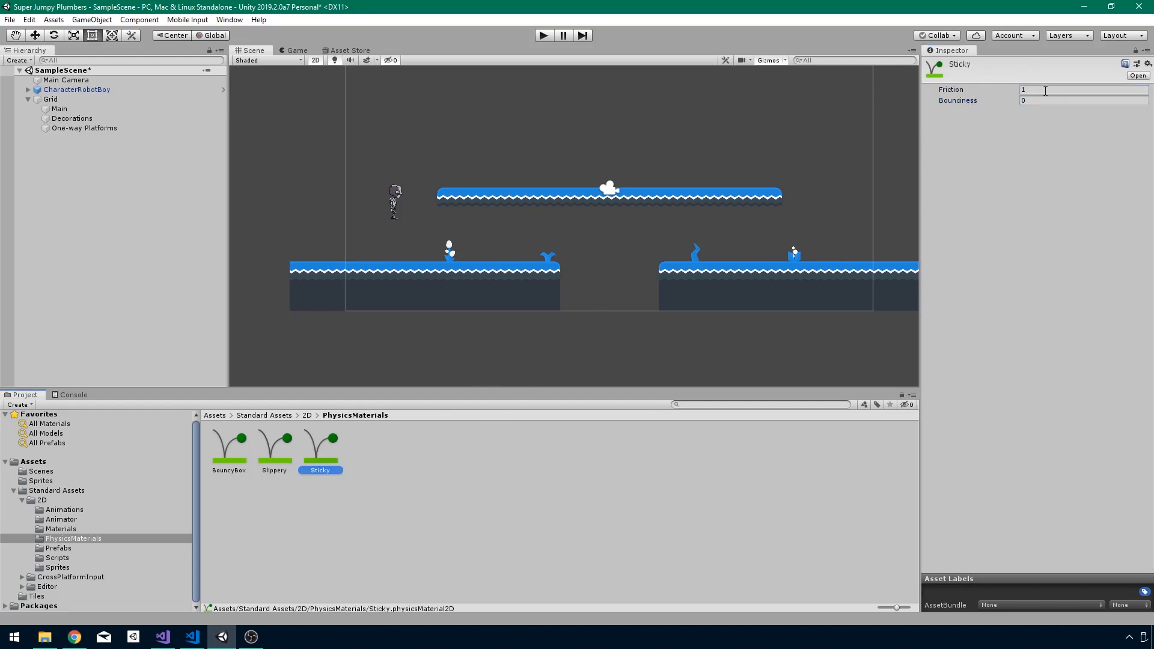
left_click(229, 445)
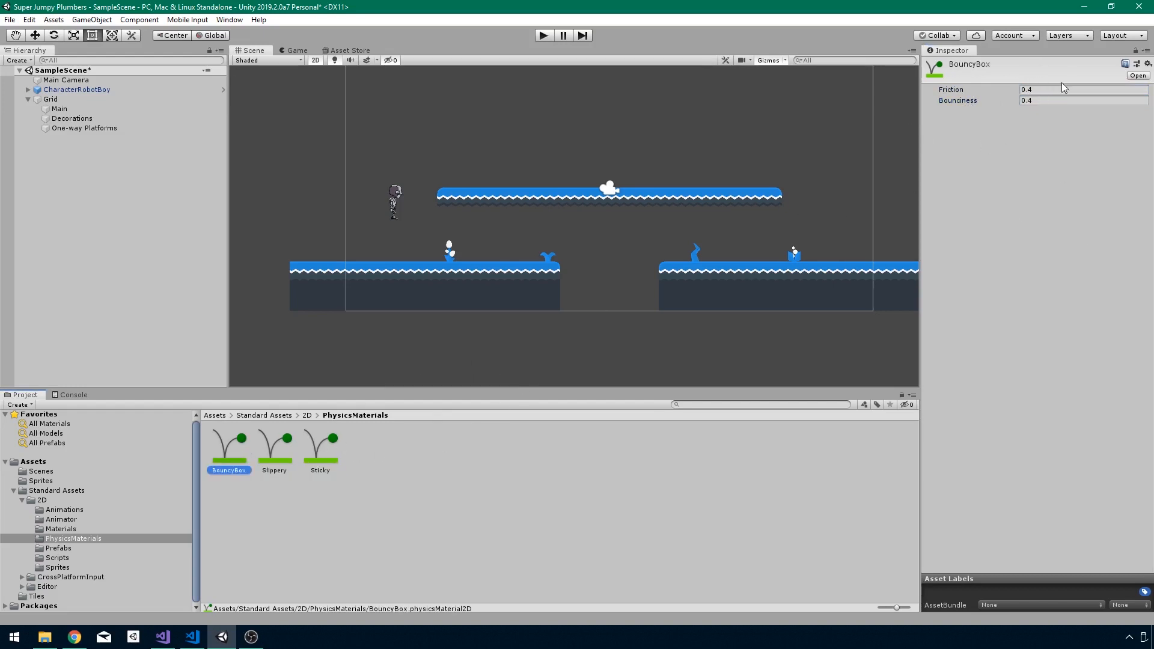
Save the scene and briefly run the game with the Main tilemap's new physics material
left_click(1033, 245)
key("ctrl+s")
left_click(543, 35)
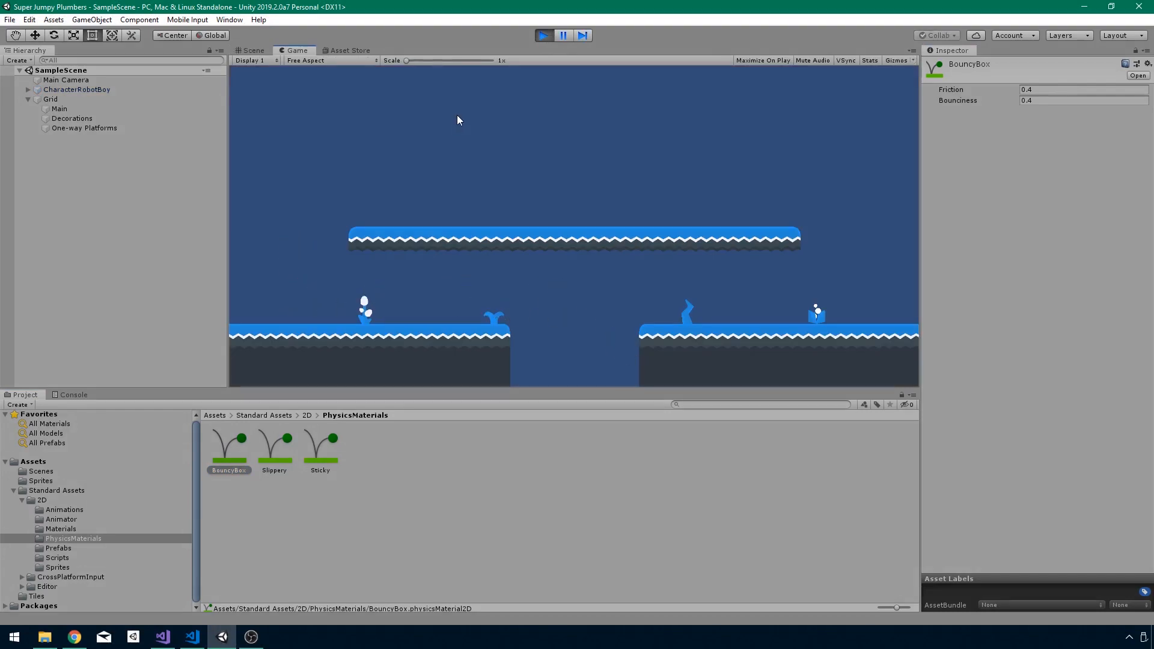
left_click(543, 35)
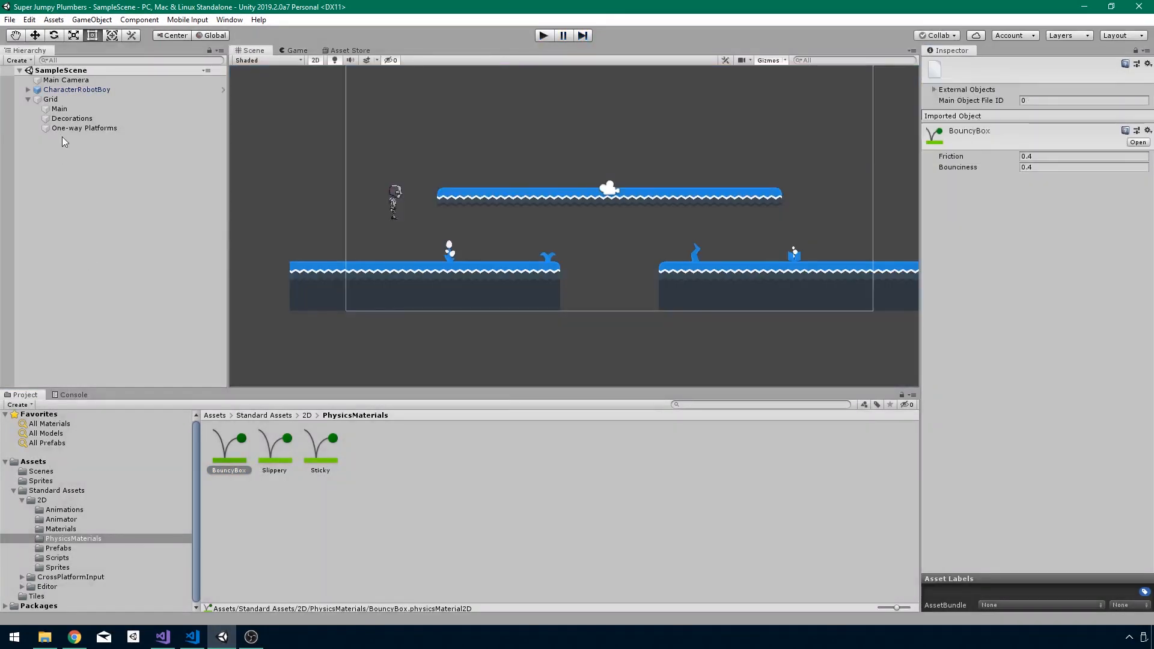
Assign the Slippery physics material to the Composite Collider 2D of the One-way Platforms tilemap
left_click(70, 128)
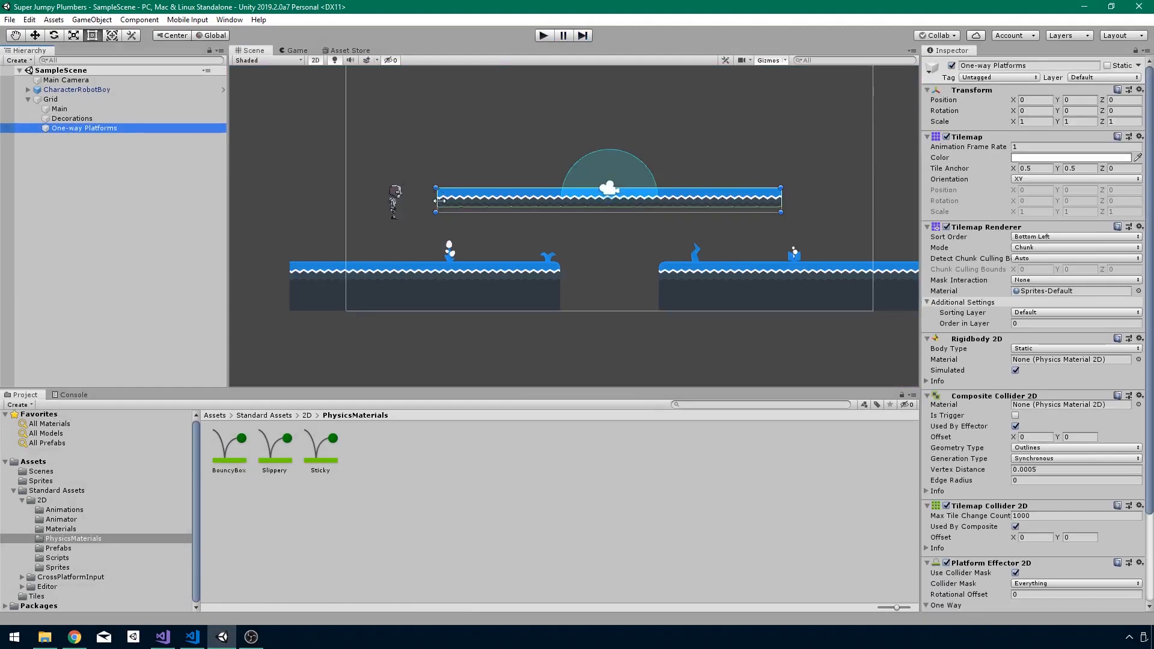
scroll(987, 399, "down", 3)
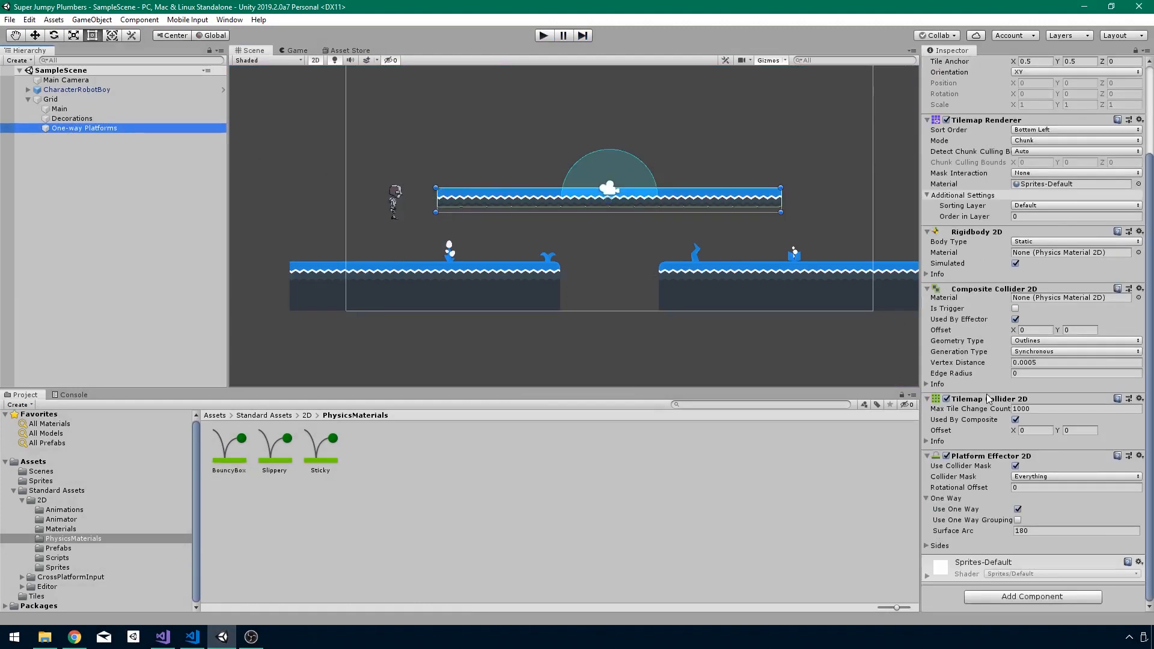
left_click(1138, 298)
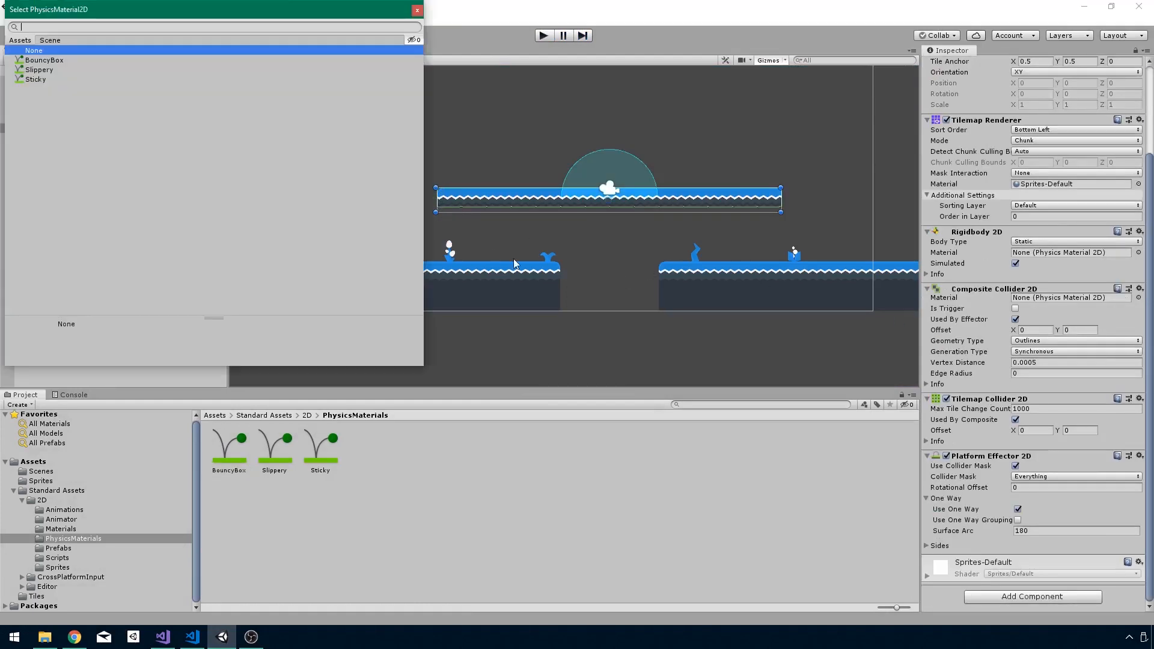
left_click(36, 62)
double_click(35, 68)
left_click(445, 335)
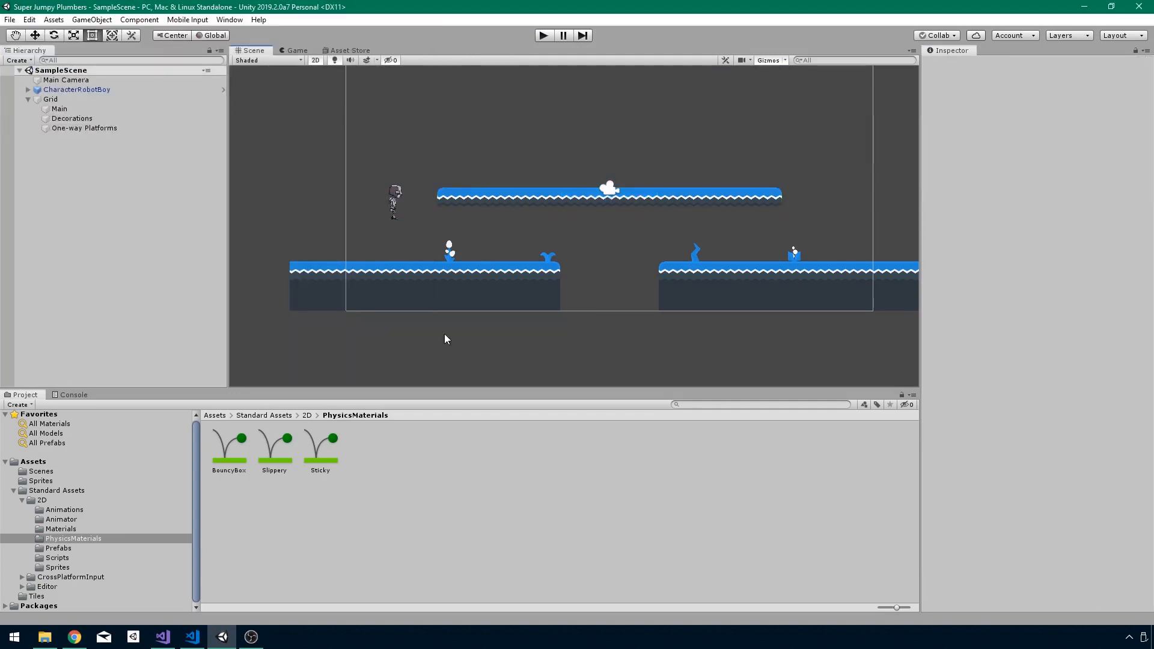